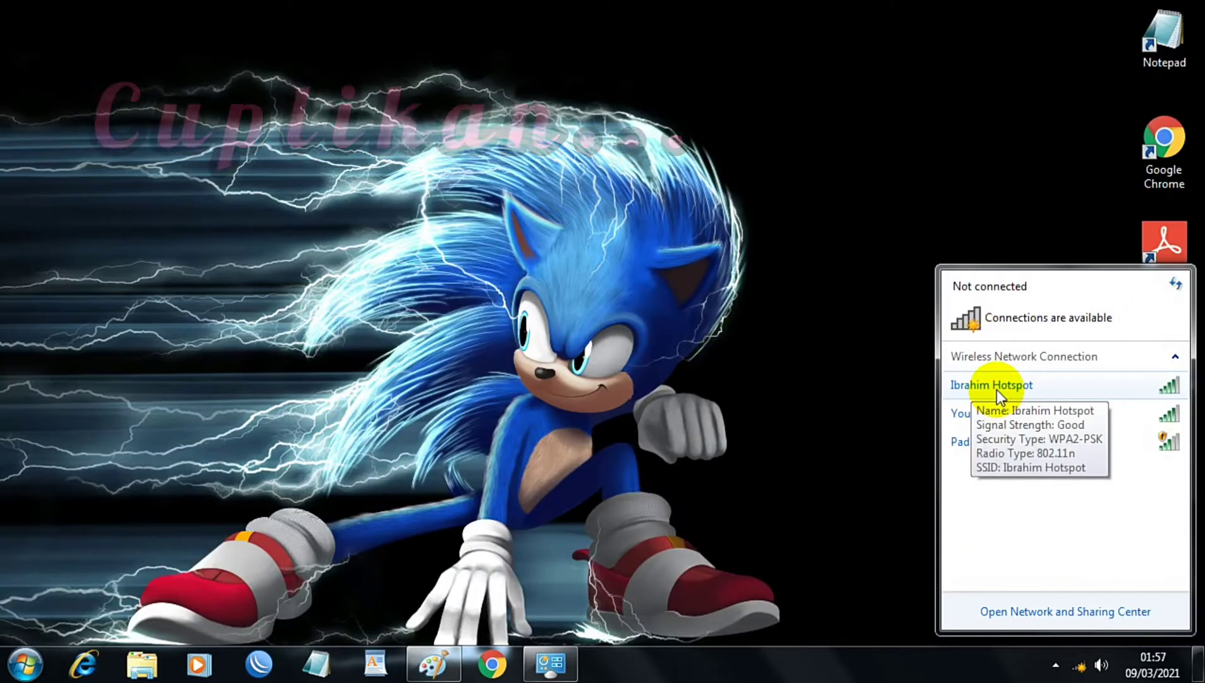
Try connecting to Ibrahim Hotspot, dismiss the unable-to-connect error, and bring the network list back up
left_click(996, 386)
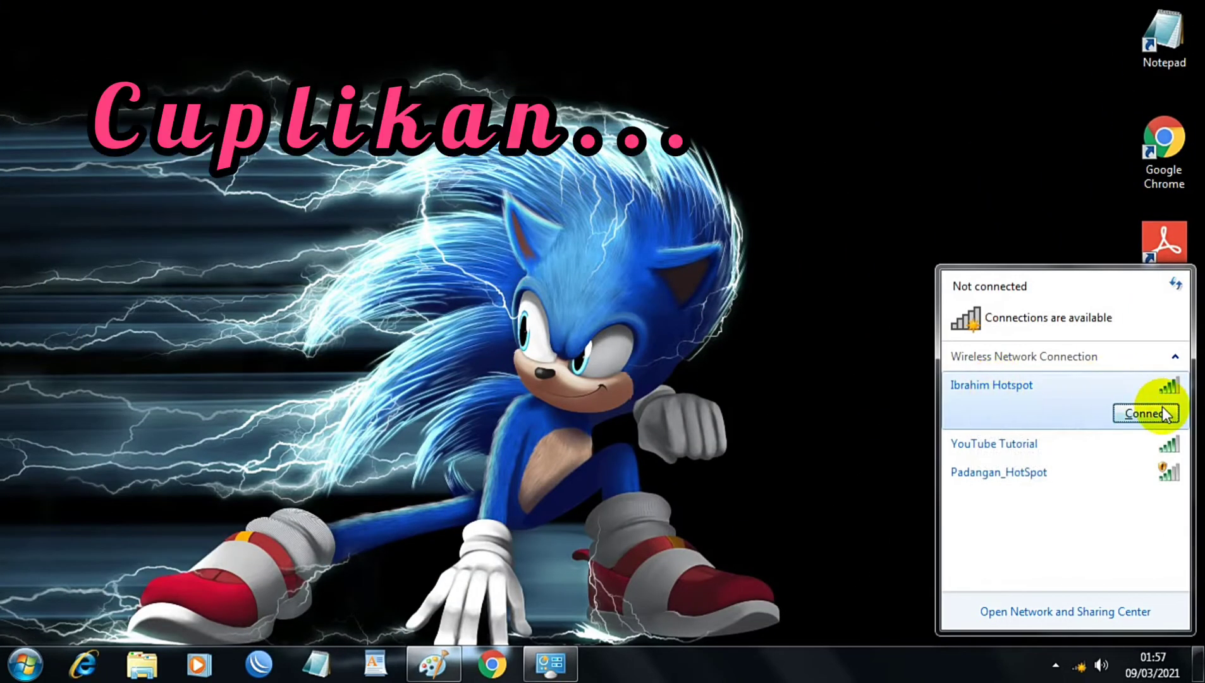
left_click(1146, 414)
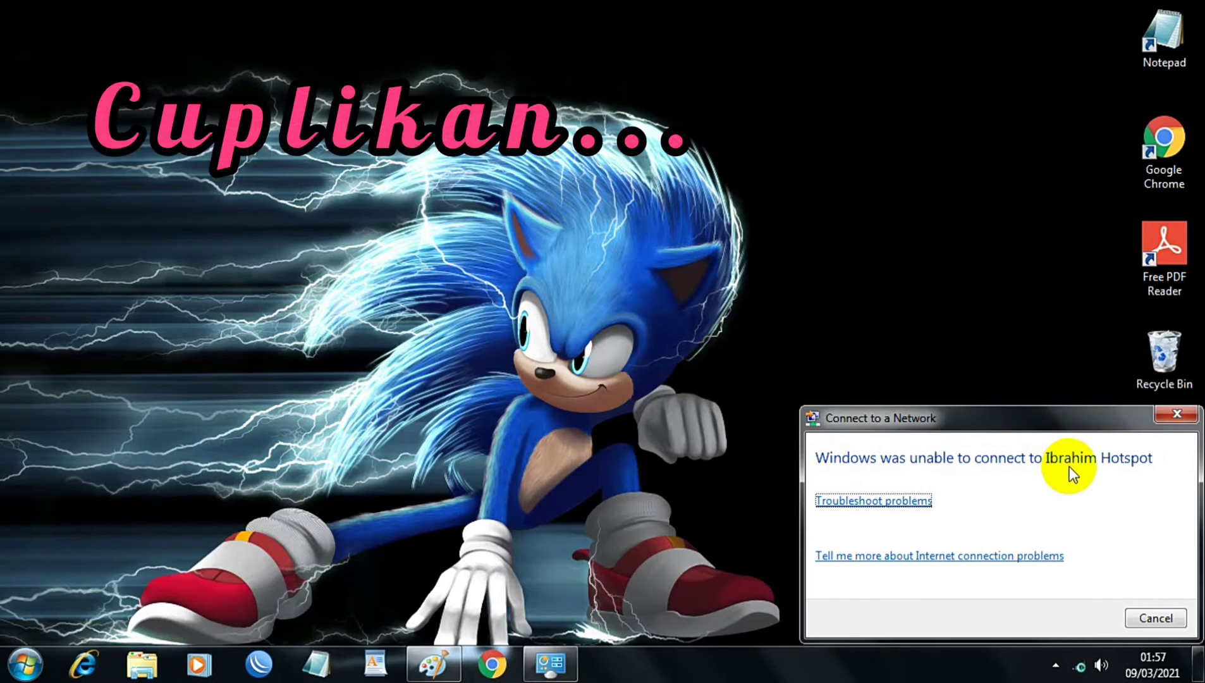
key("Escape")
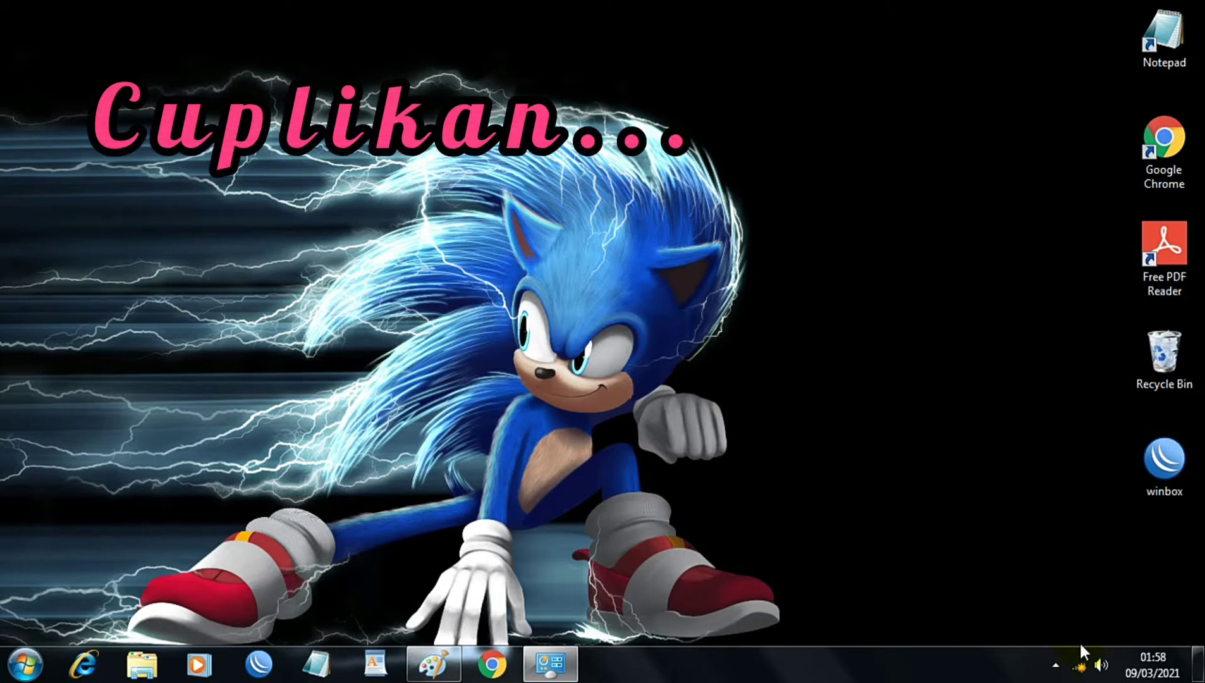
left_click(1080, 665)
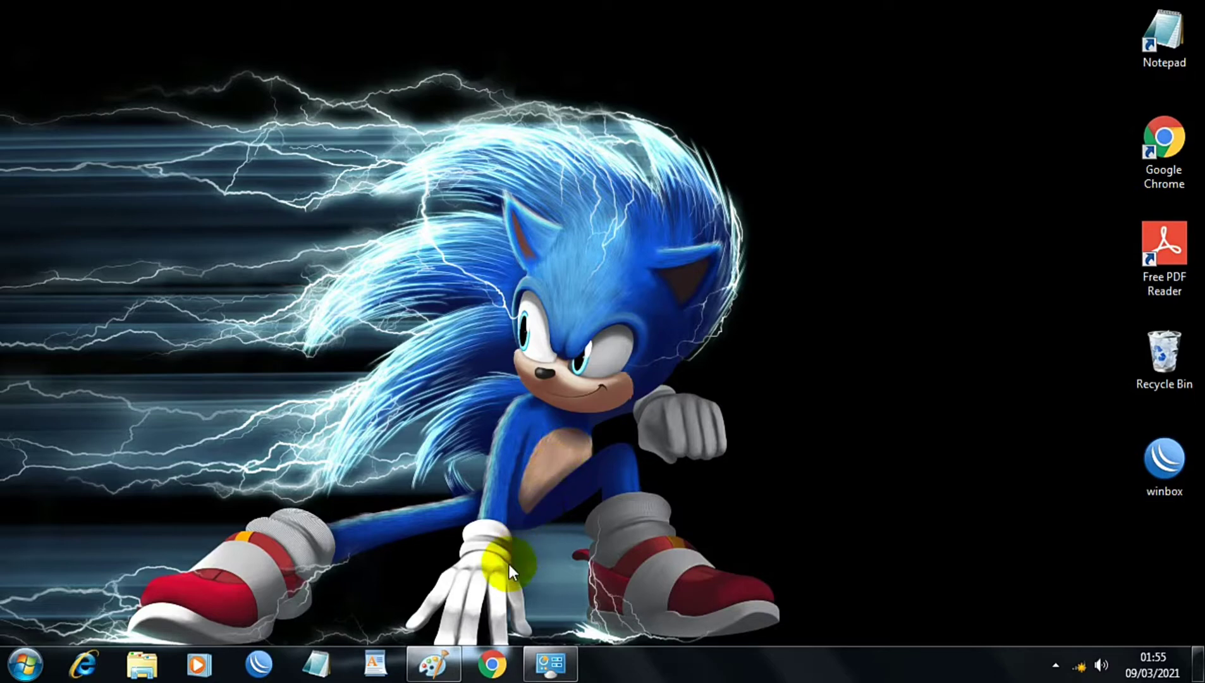
left_click(445, 668)
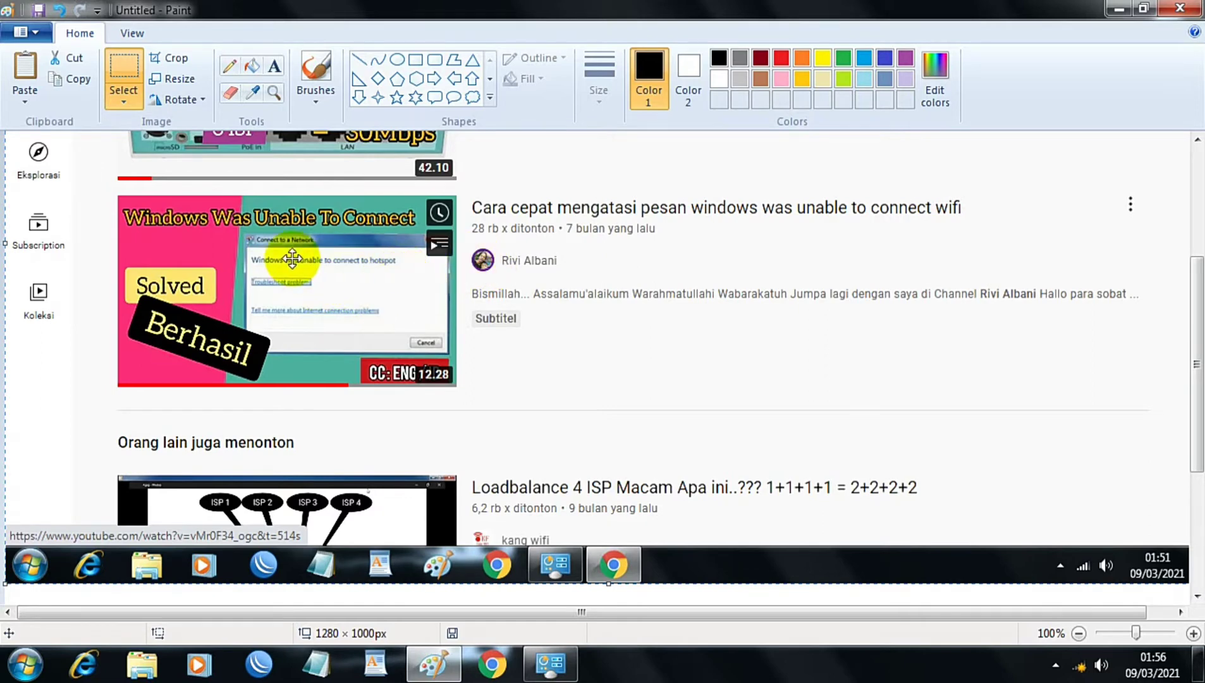
left_click(189, 235)
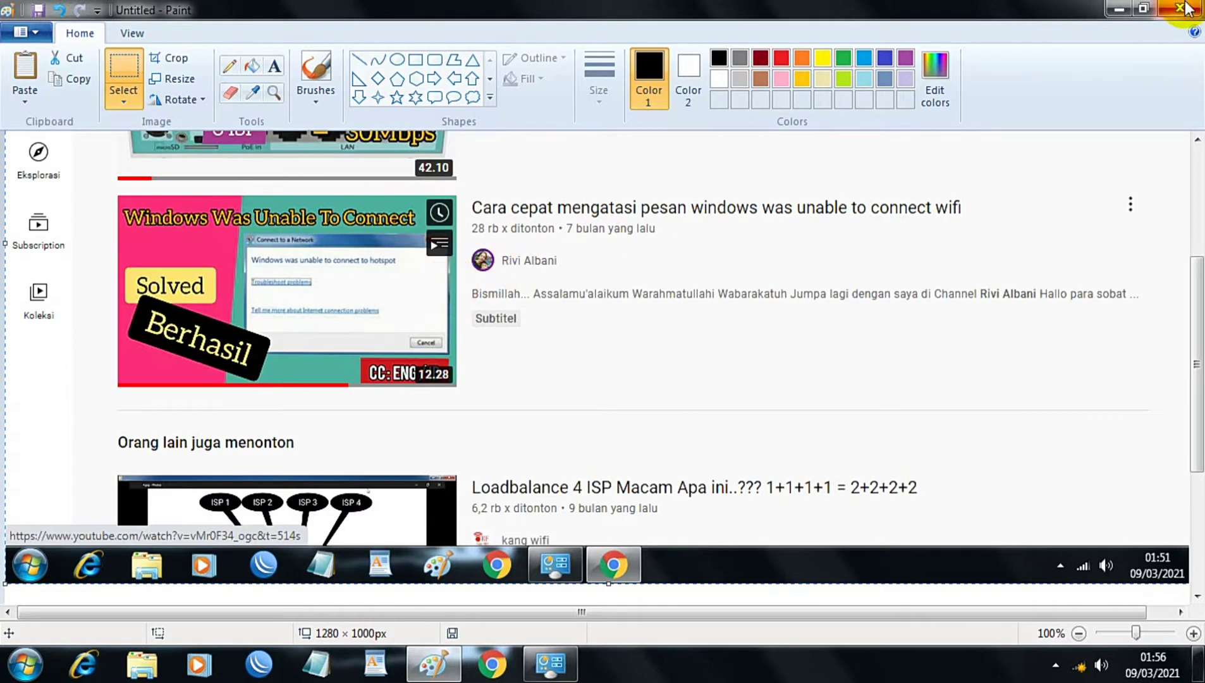
left_click(1117, 9)
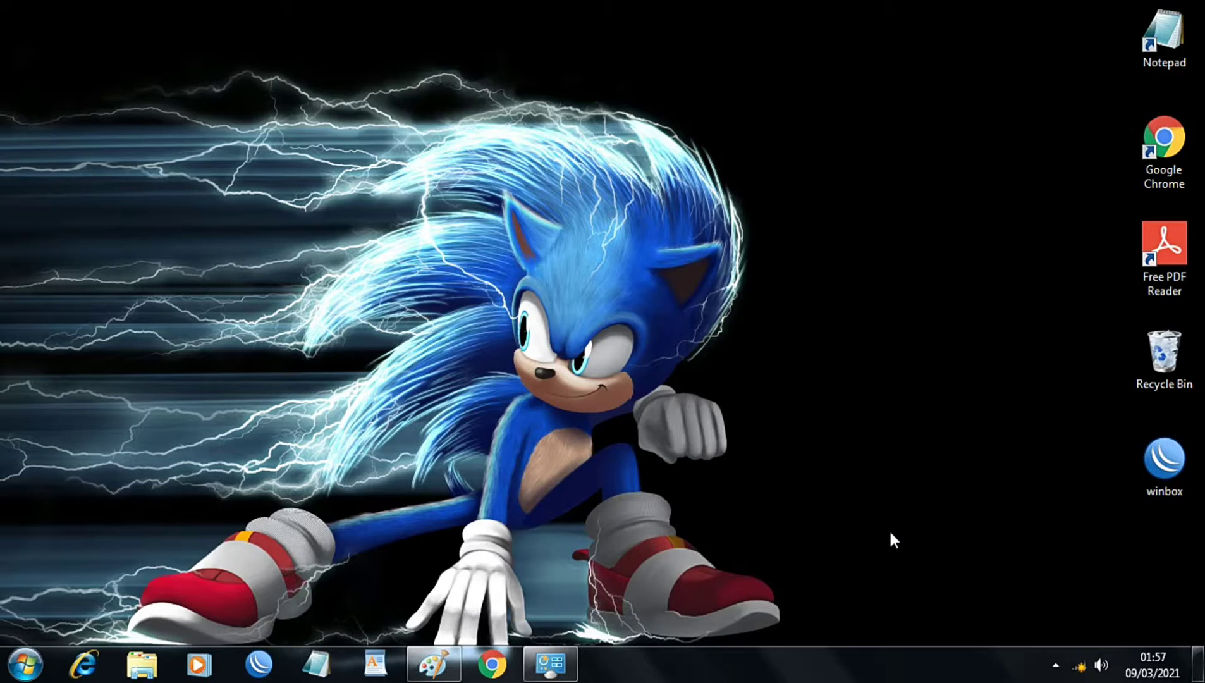
left_click(1079, 665)
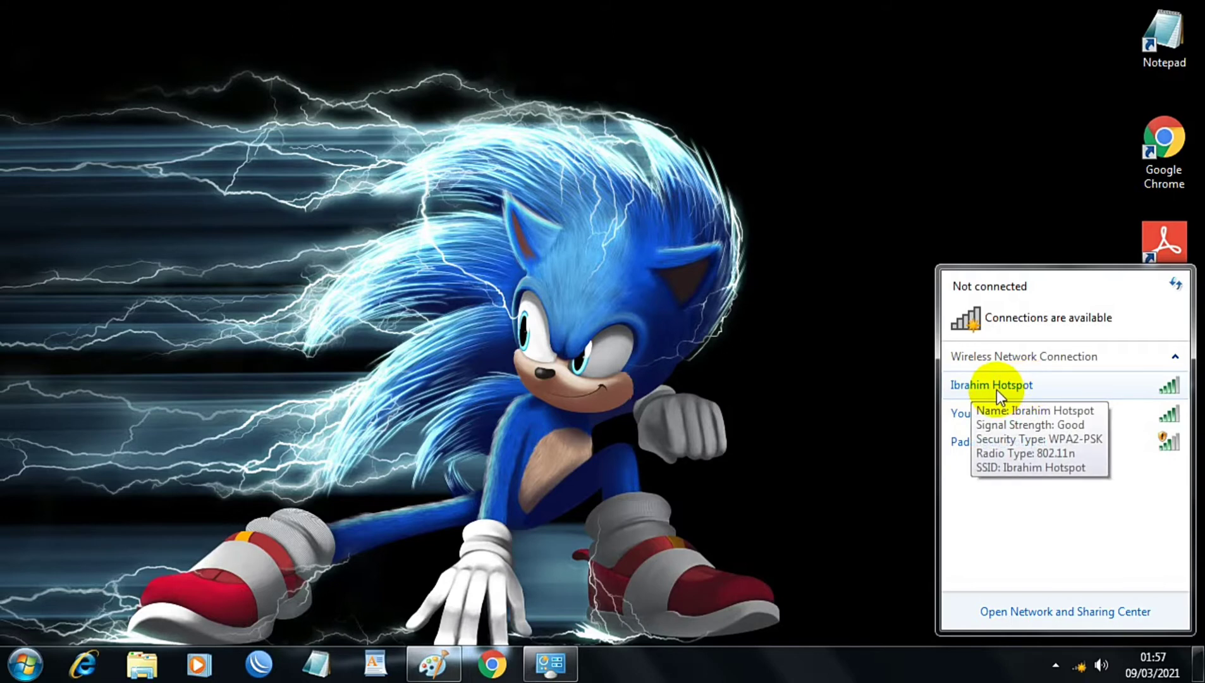
left_click(995, 384)
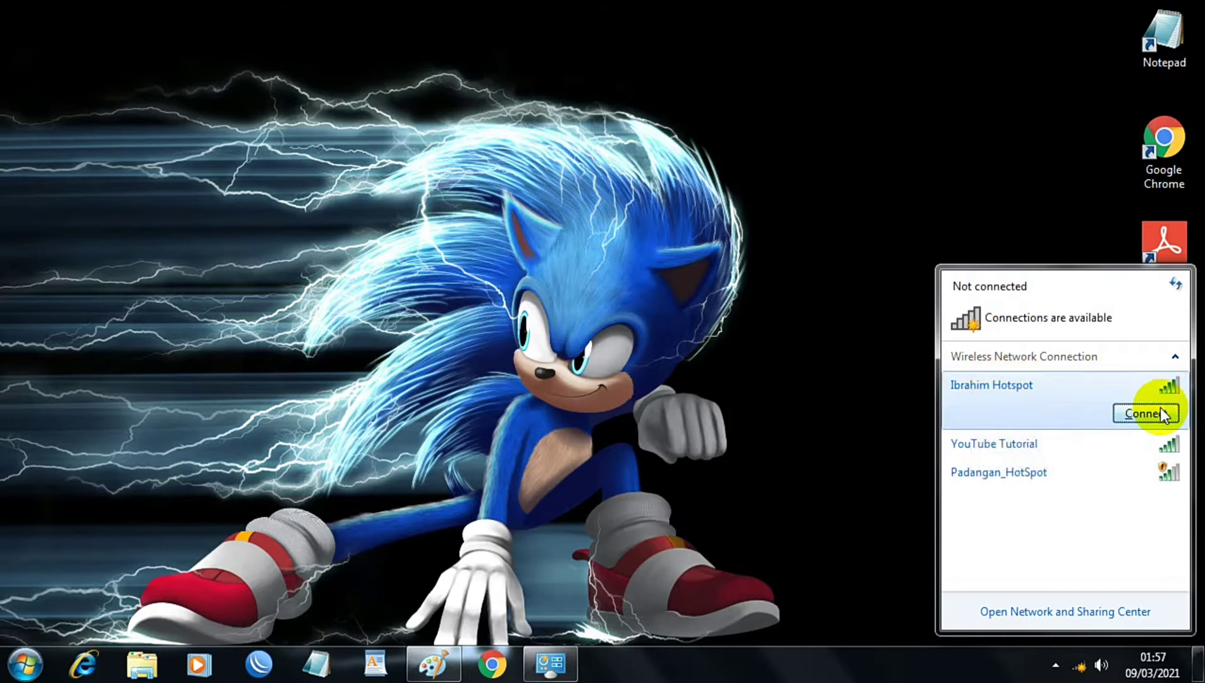
left_click(1144, 414)
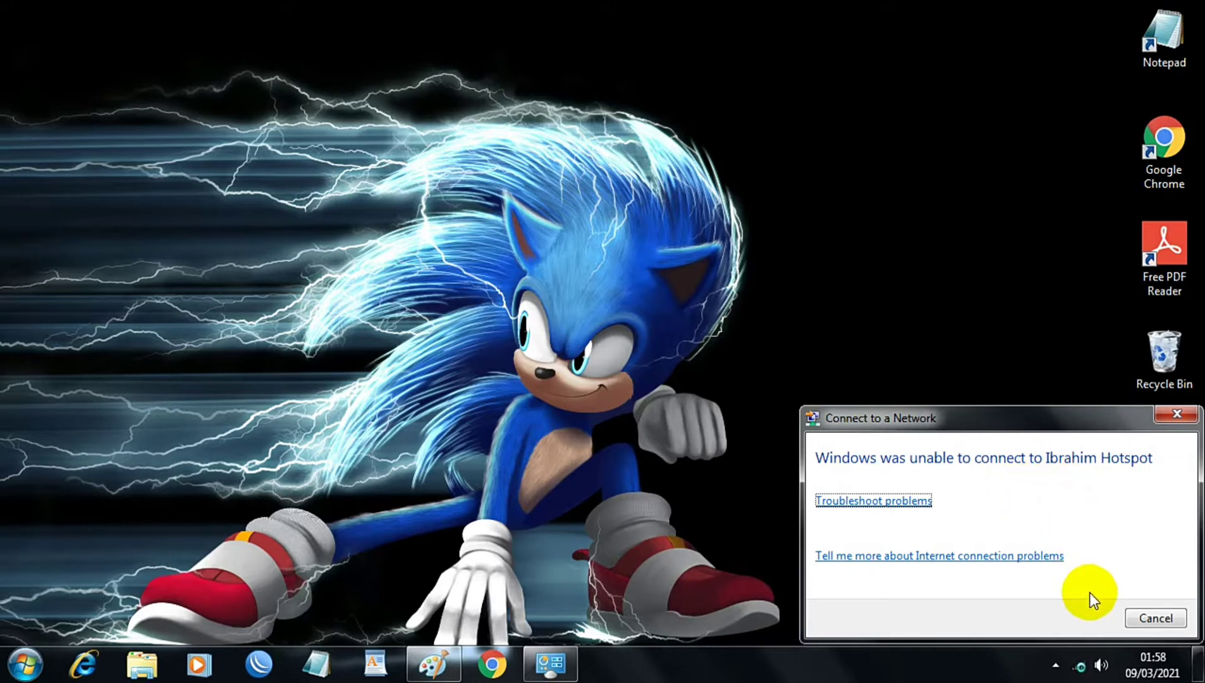
left_click(1138, 616)
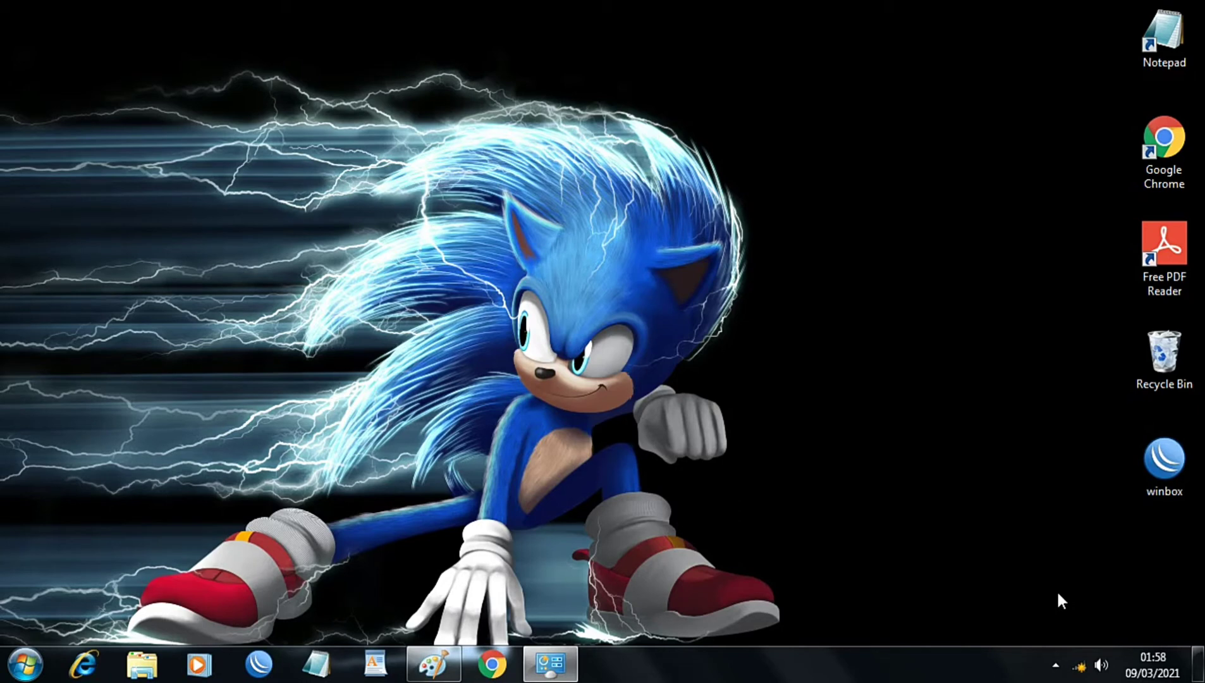
Open Ibrahim Hotspot's Wireless Network Properties to show its WPA2-Personal AES security settings
left_click(1080, 669)
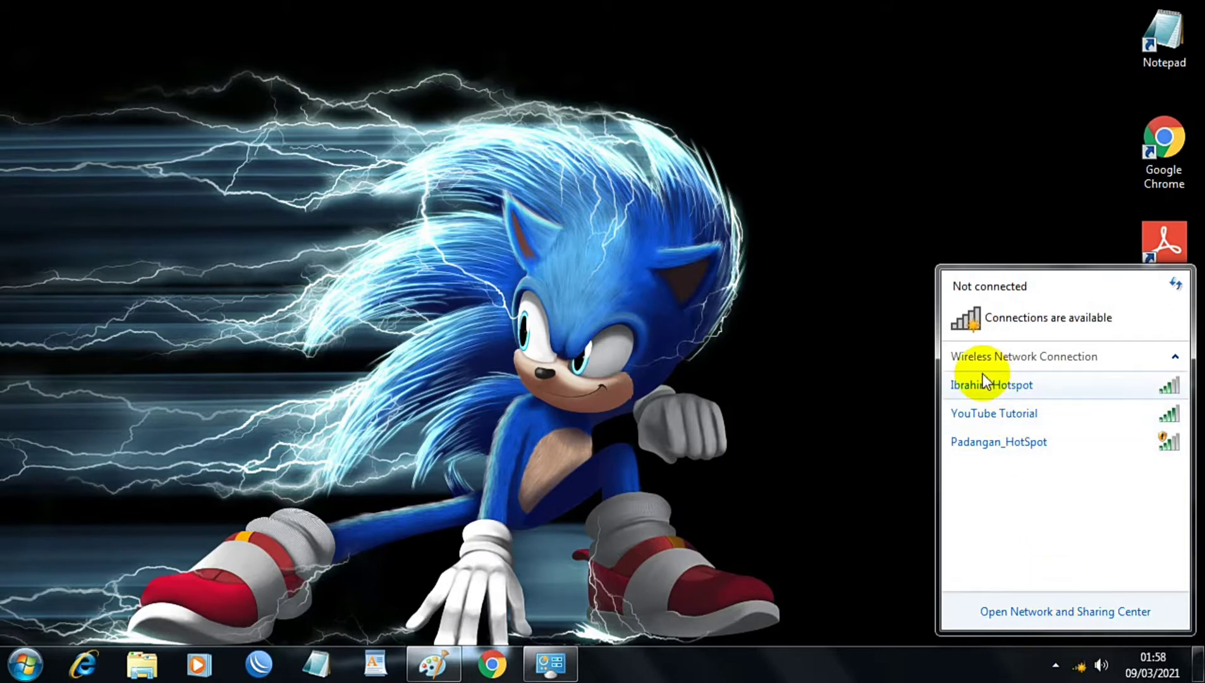
mouse_move(977, 380)
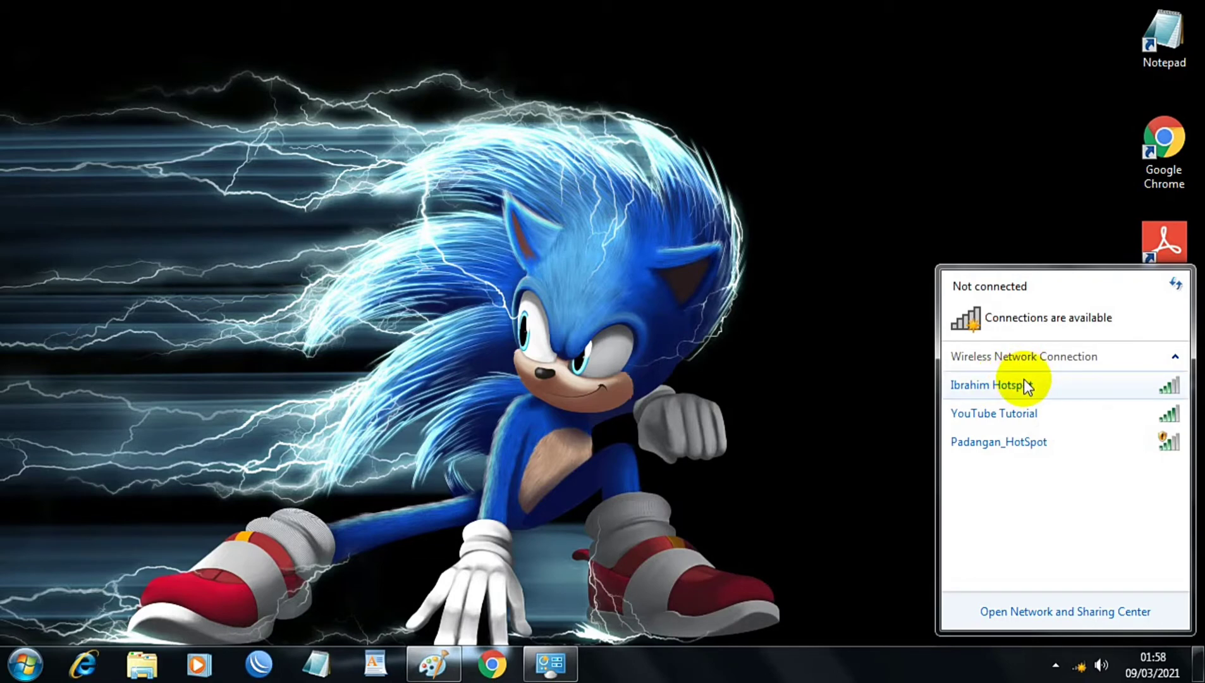
mouse_move(1024, 382)
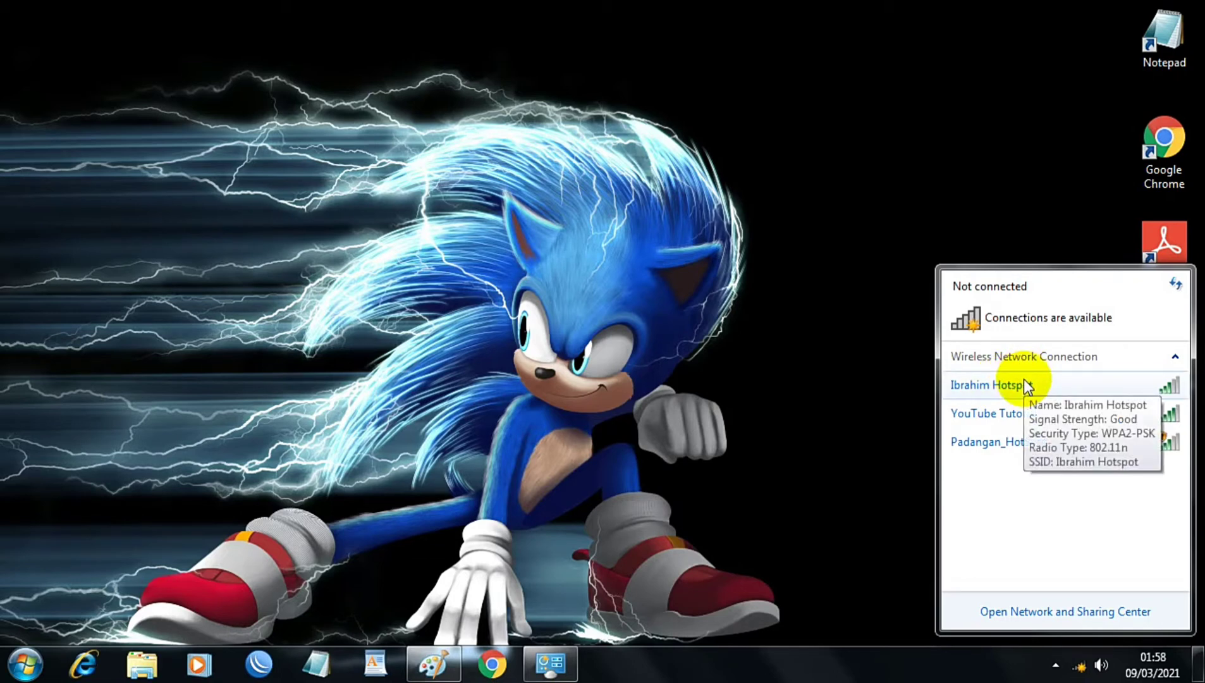
double_click(1023, 383)
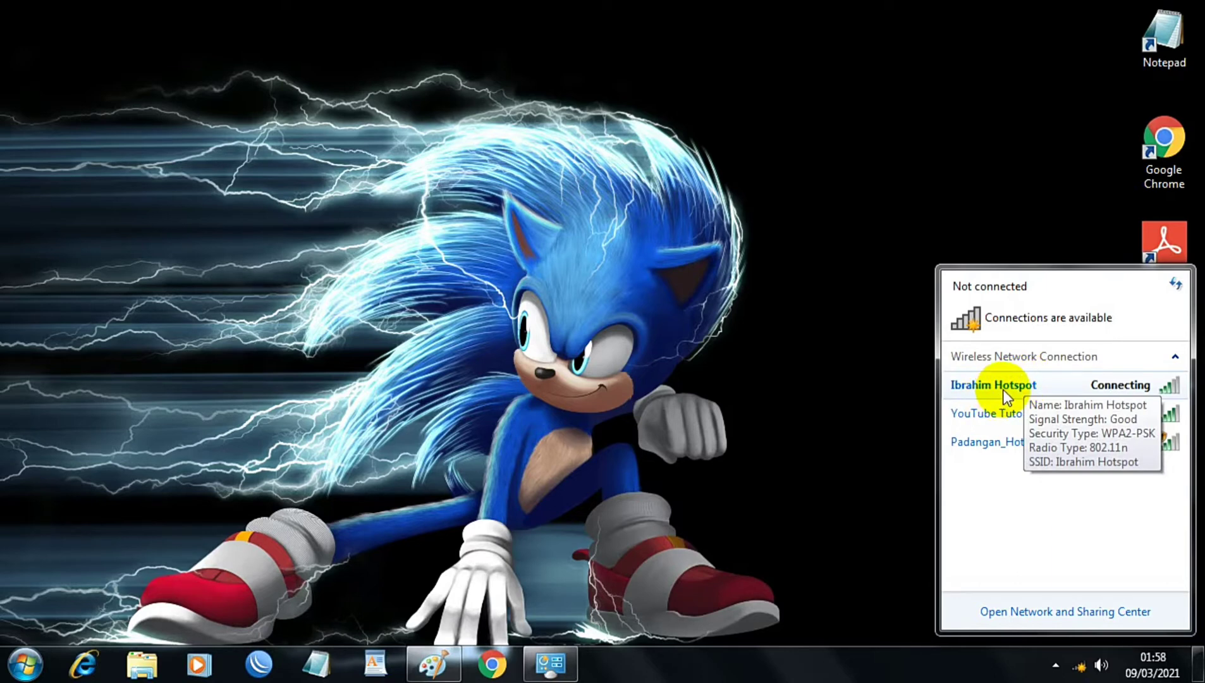
right_click(1022, 386)
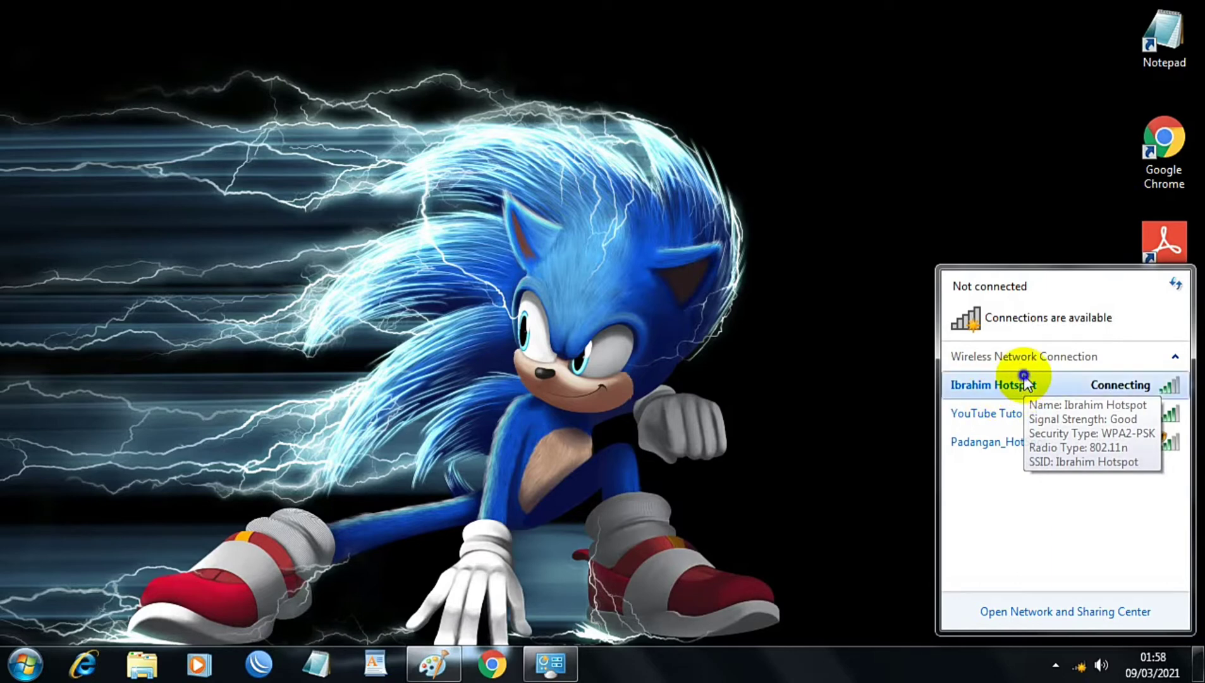
left_click(769, 411)
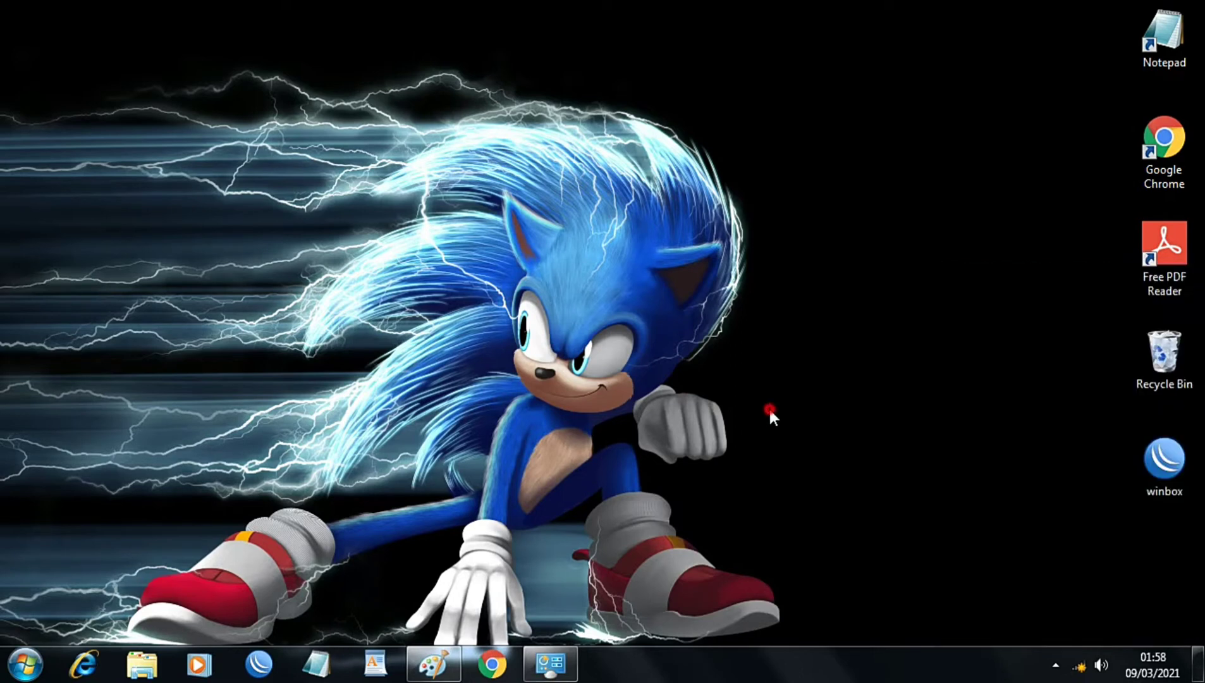
left_click(1081, 667)
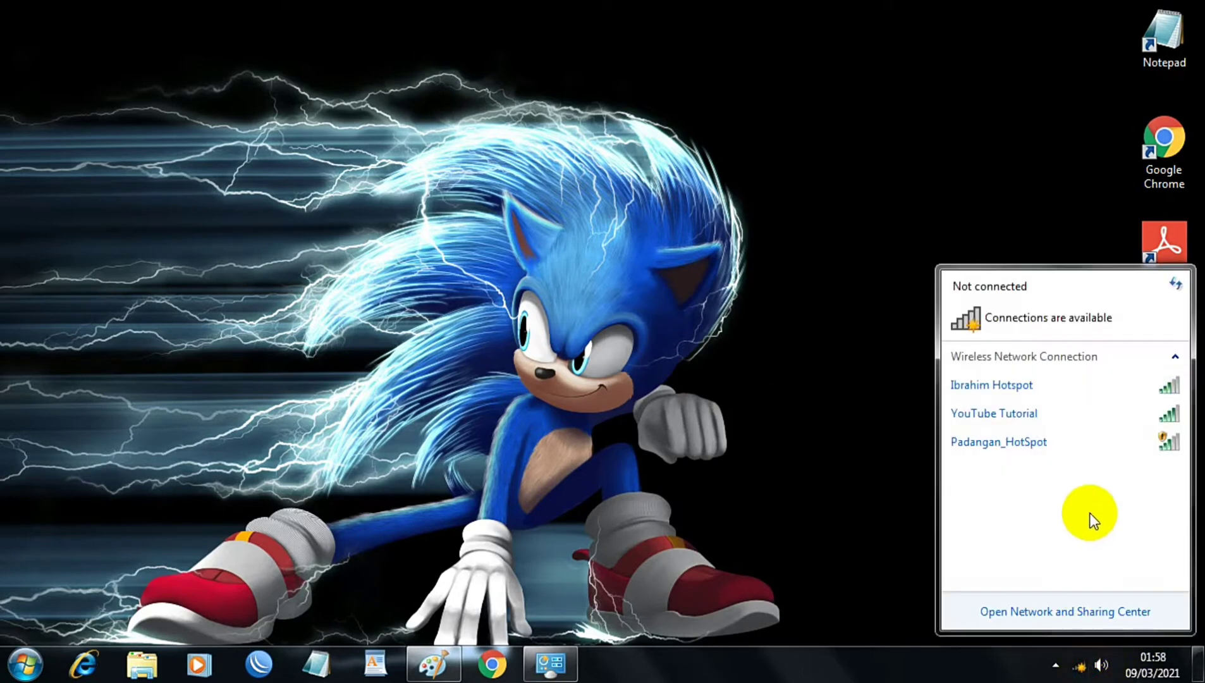
right_click(1012, 382)
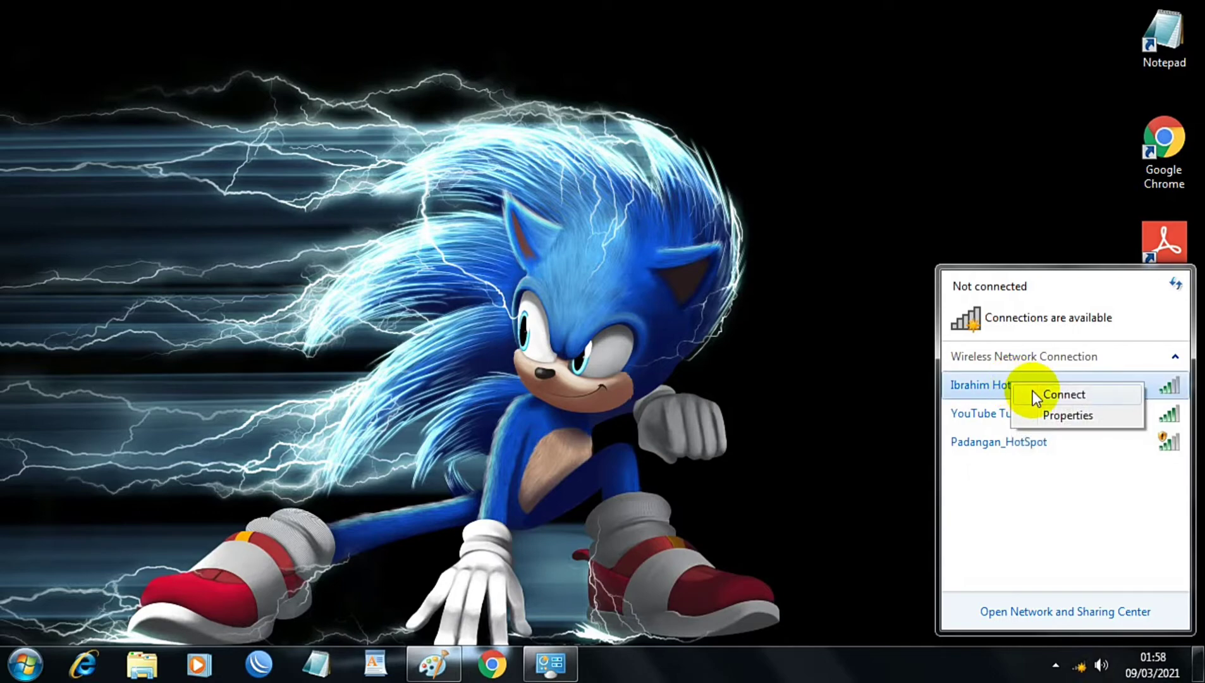
left_click(1045, 414)
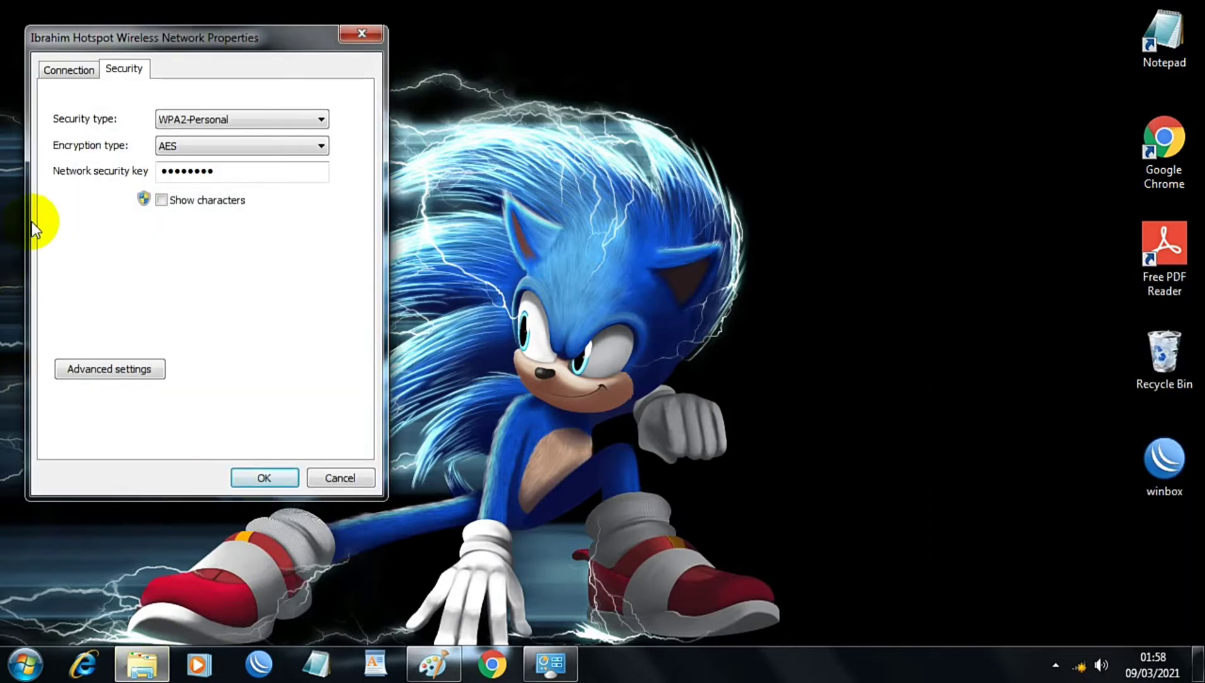
Show the saved security key in plain characters, select it, then close the properties dialog
left_click(161, 201)
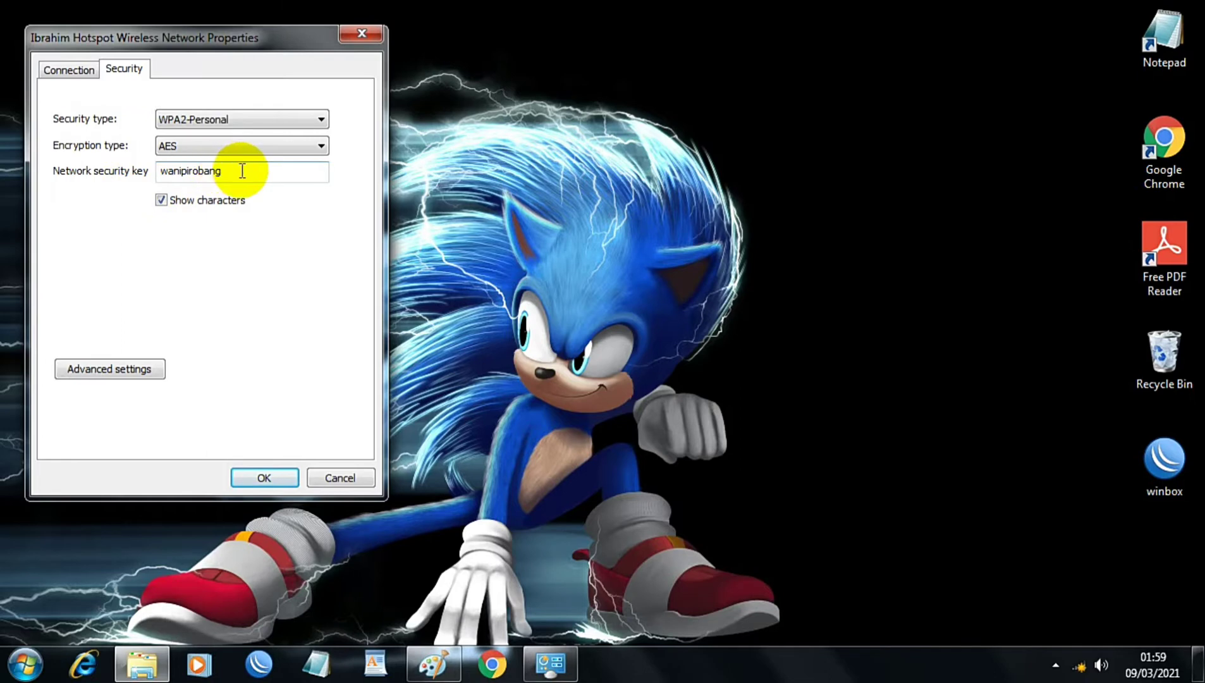
mouse_move(242, 170)
left_mouse_down()
mouse_move(135, 169)
mouse_move(233, 177)
mouse_move(134, 182)
mouse_move(178, 194)
mouse_move(251, 183)
left_mouse_up()
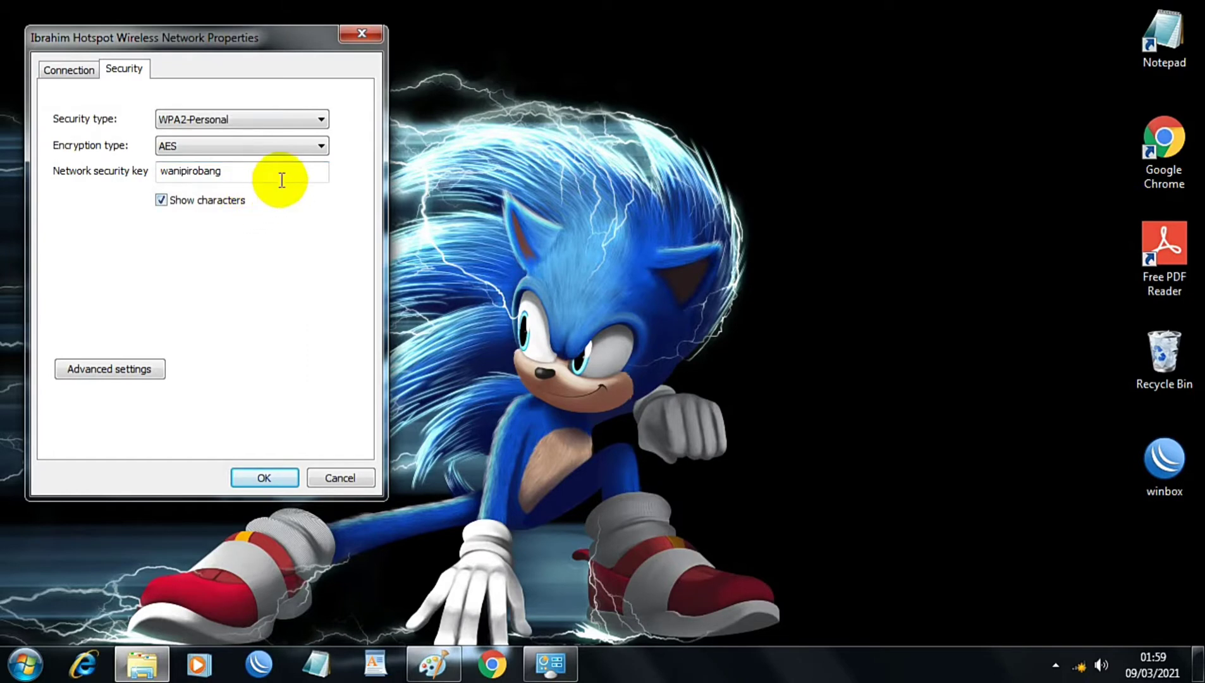
left_click(351, 30)
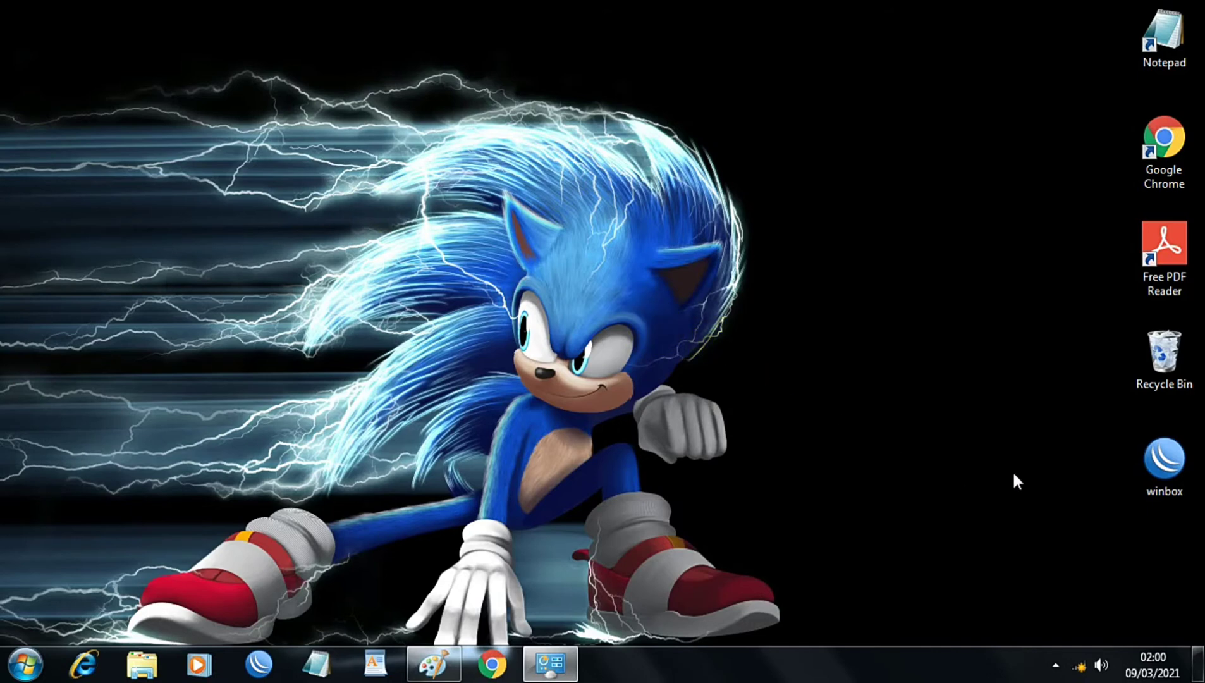
left_click(1077, 663)
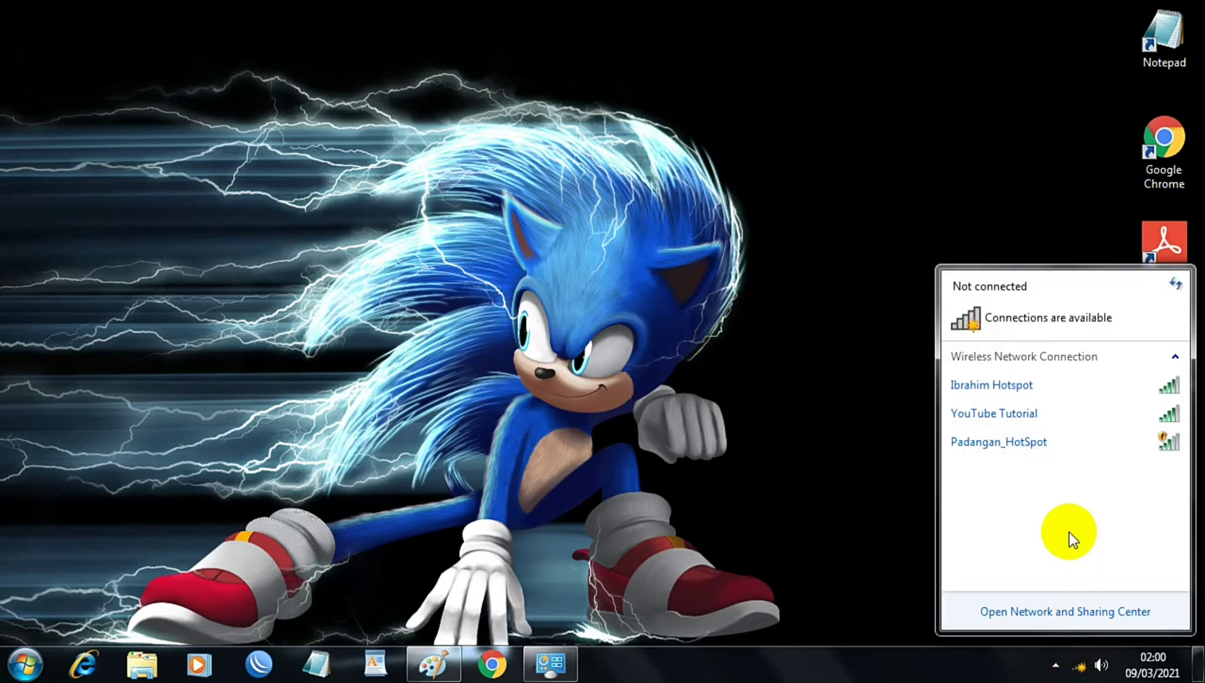
Retry connecting to Ibrahim Hotspot and cancel the 'Windows was unable to connect' message
left_click(996, 382)
left_click(1145, 414)
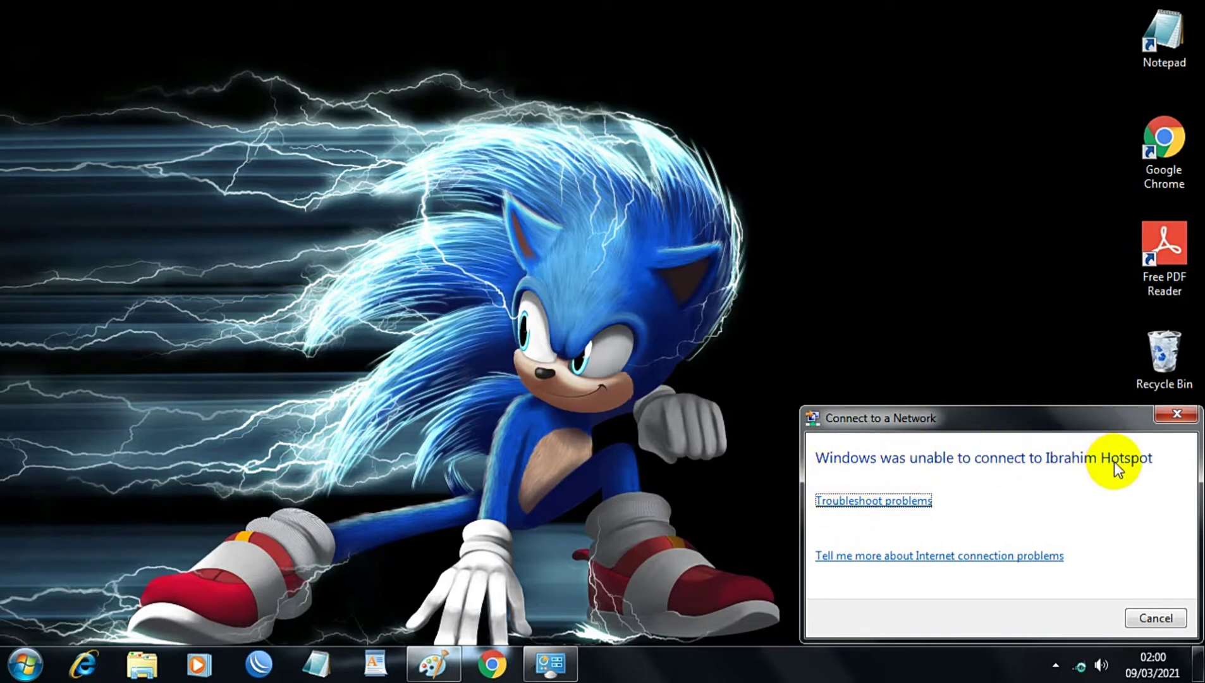
left_click(1143, 616)
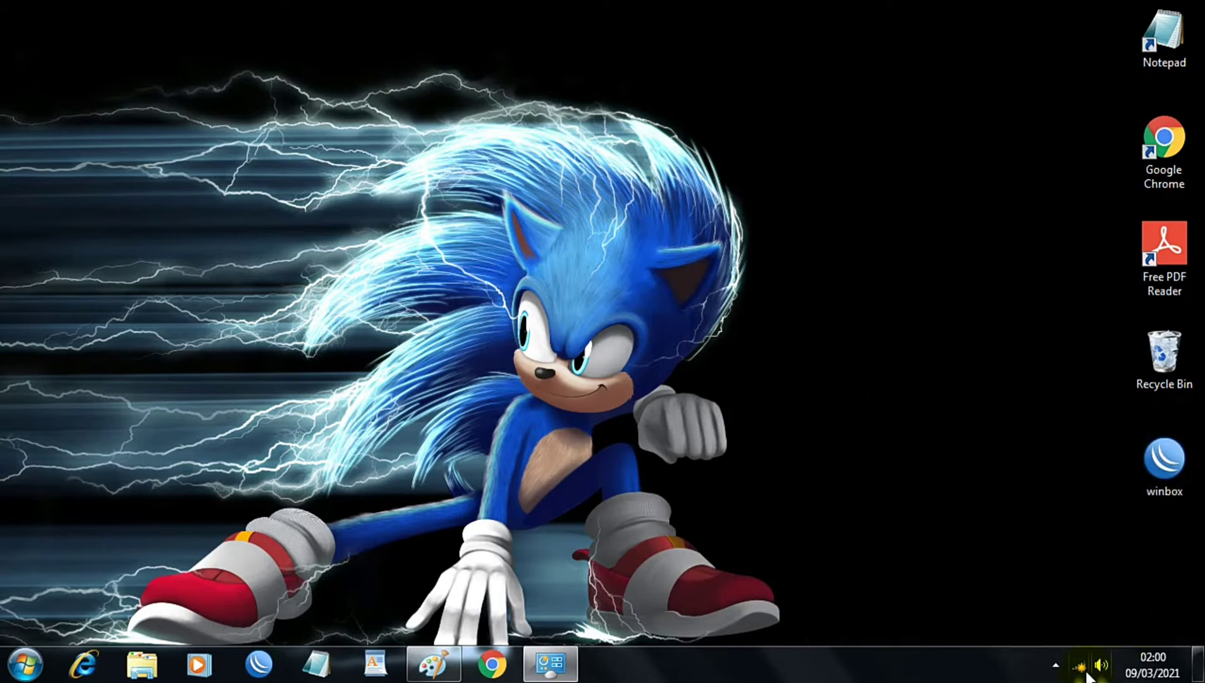
left_click(1080, 665)
Reopen Ibrahim Hotspot's properties, show characters, and overwrite the old key with the new security key
mouse_move(1017, 389)
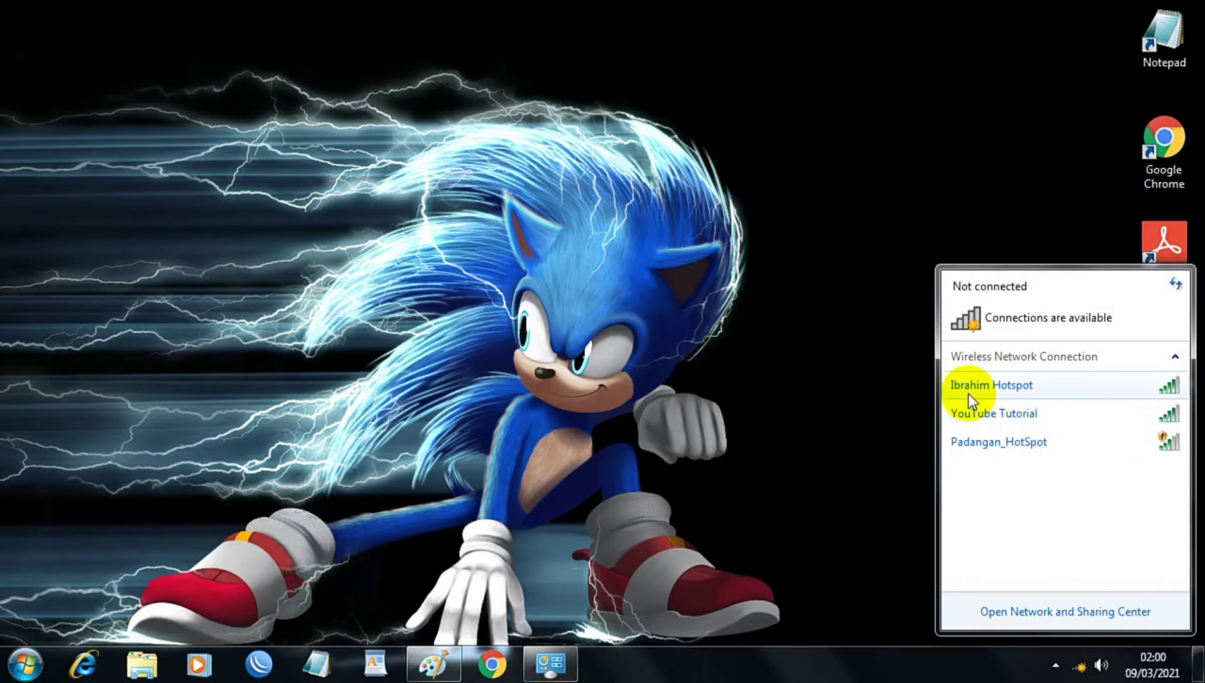
right_click(1012, 386)
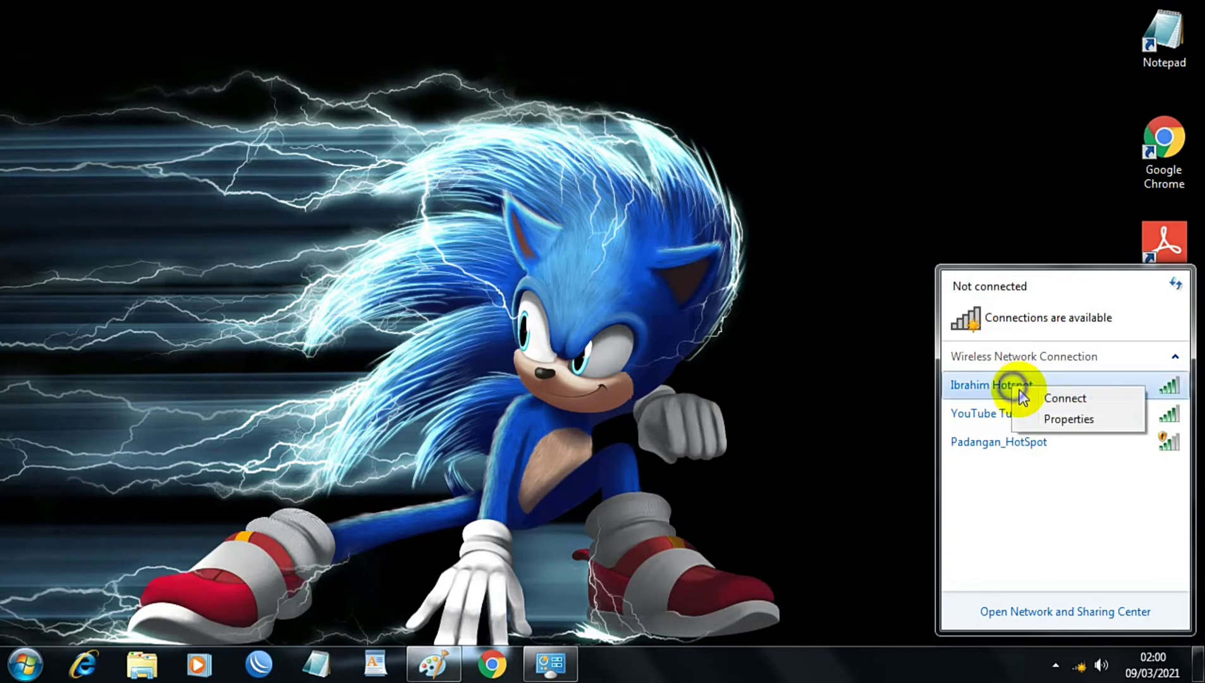
left_click(1055, 417)
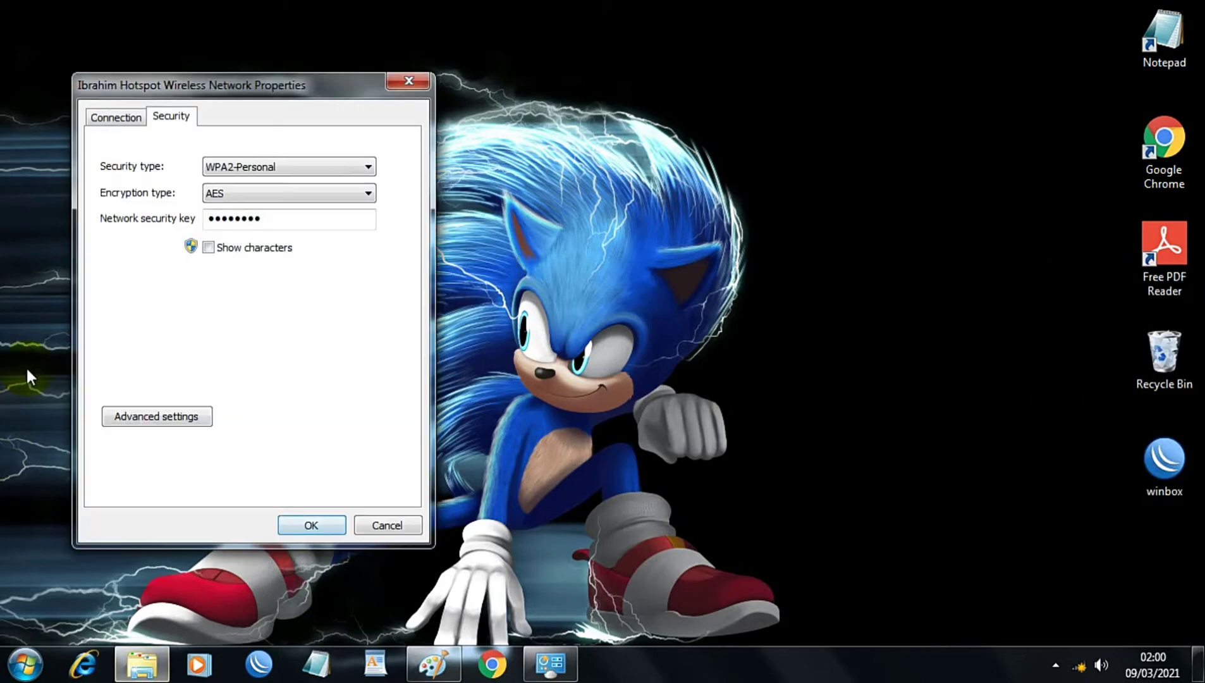
left_click(213, 250)
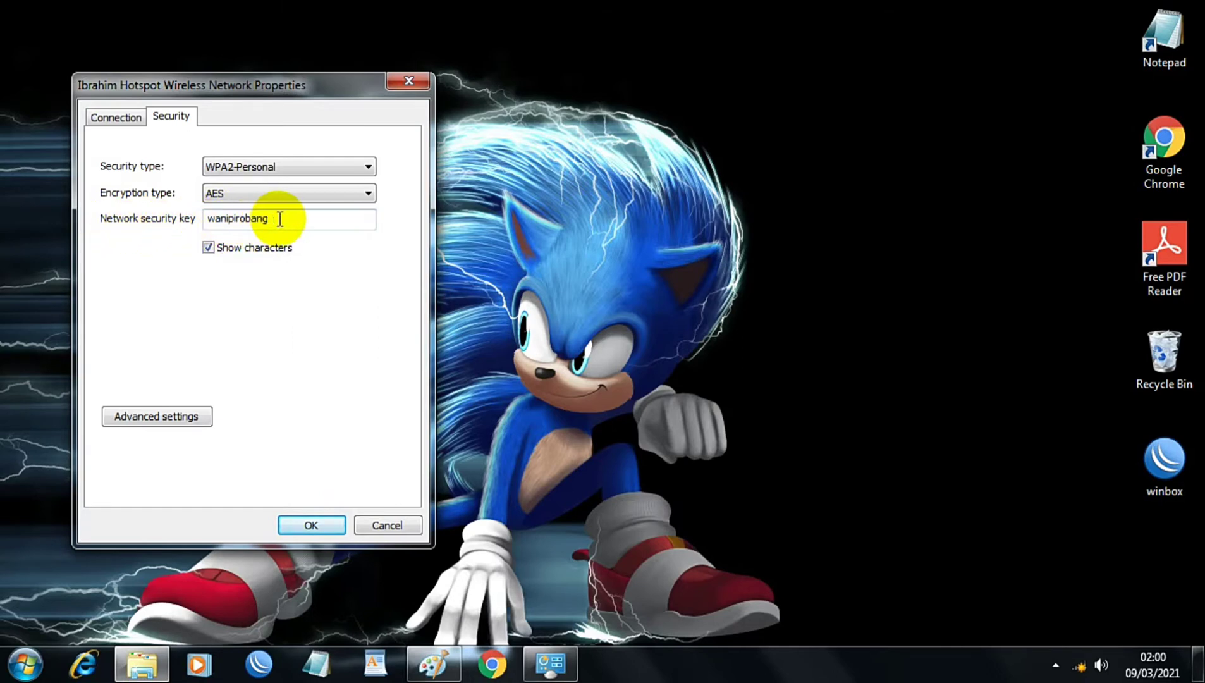
left_click_drag(282, 215, 167, 223)
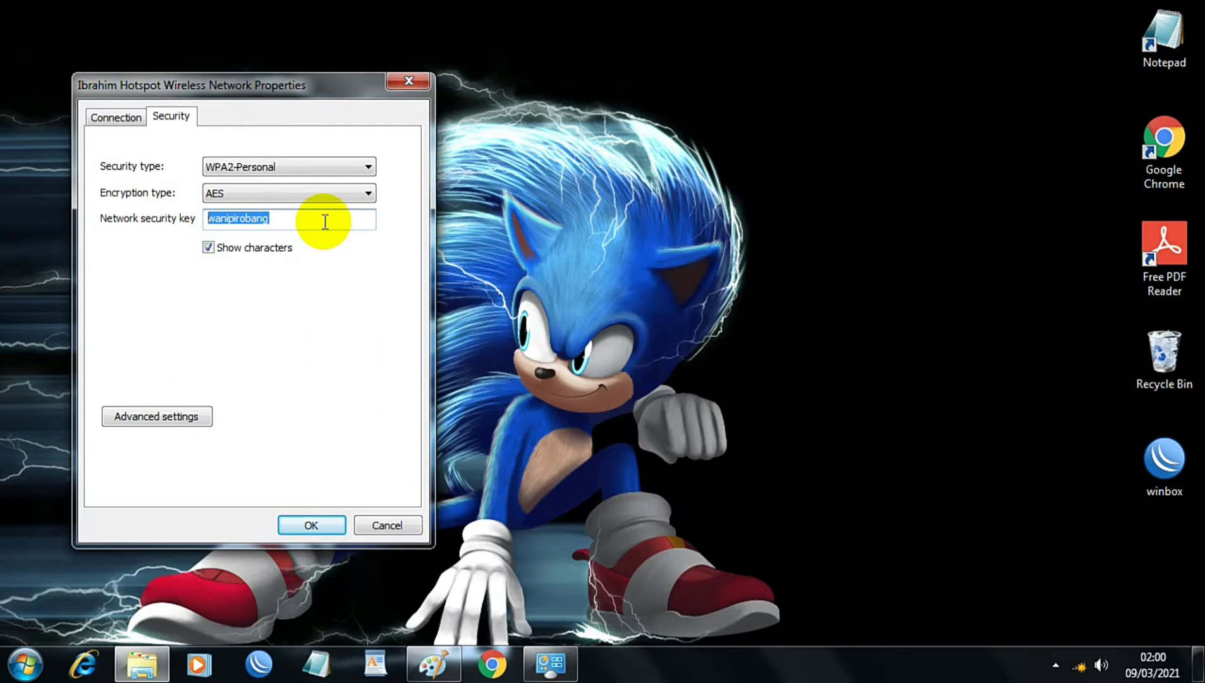
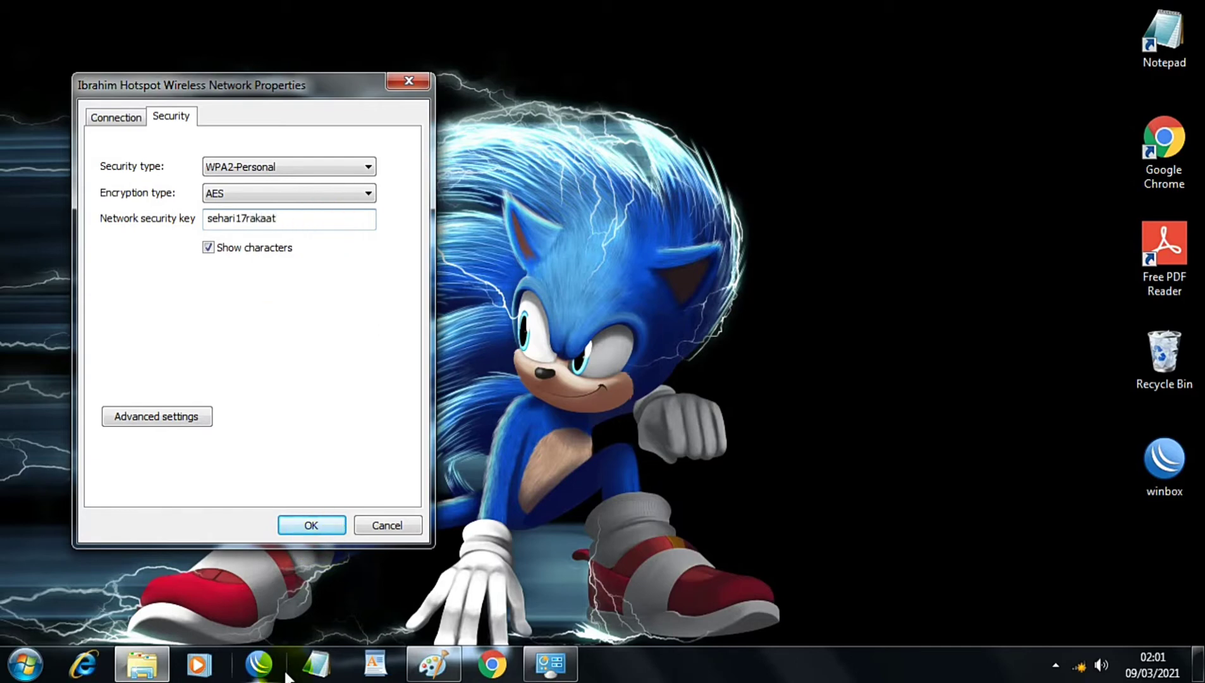
Save the new key, confirm Ibrahim Hotspot shows Connected with Internet access, and launch Chrome
left_click(296, 524)
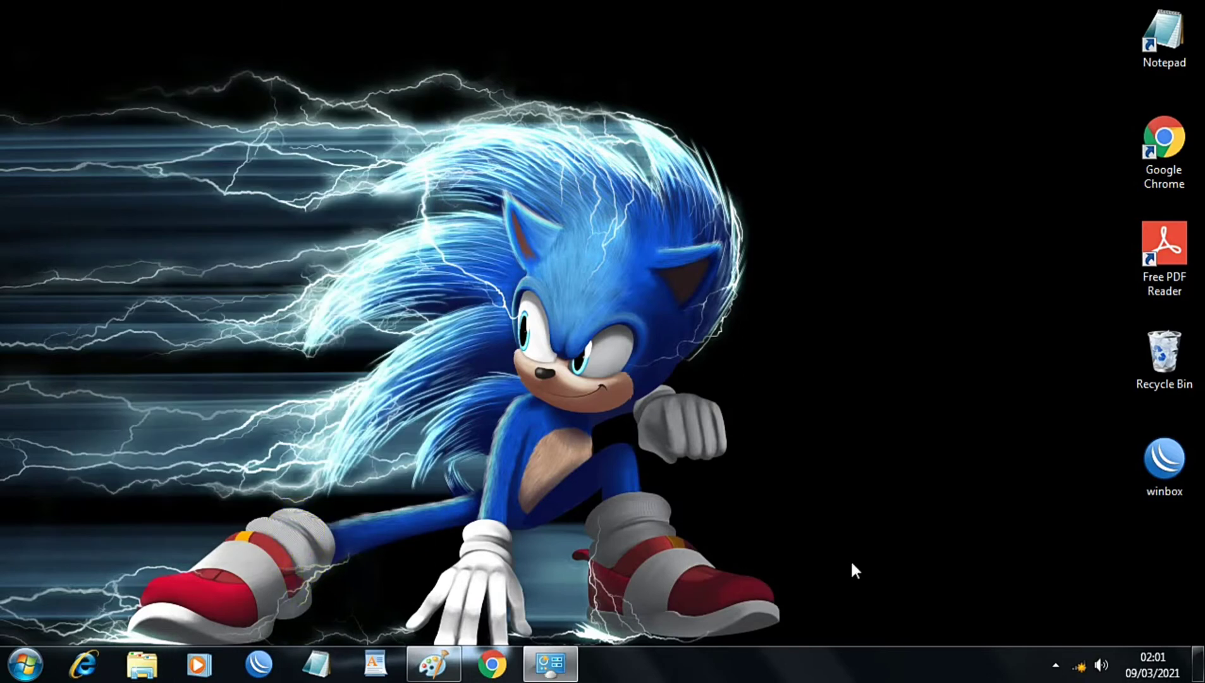
mouse_move(1079, 675)
mouse_move(1082, 670)
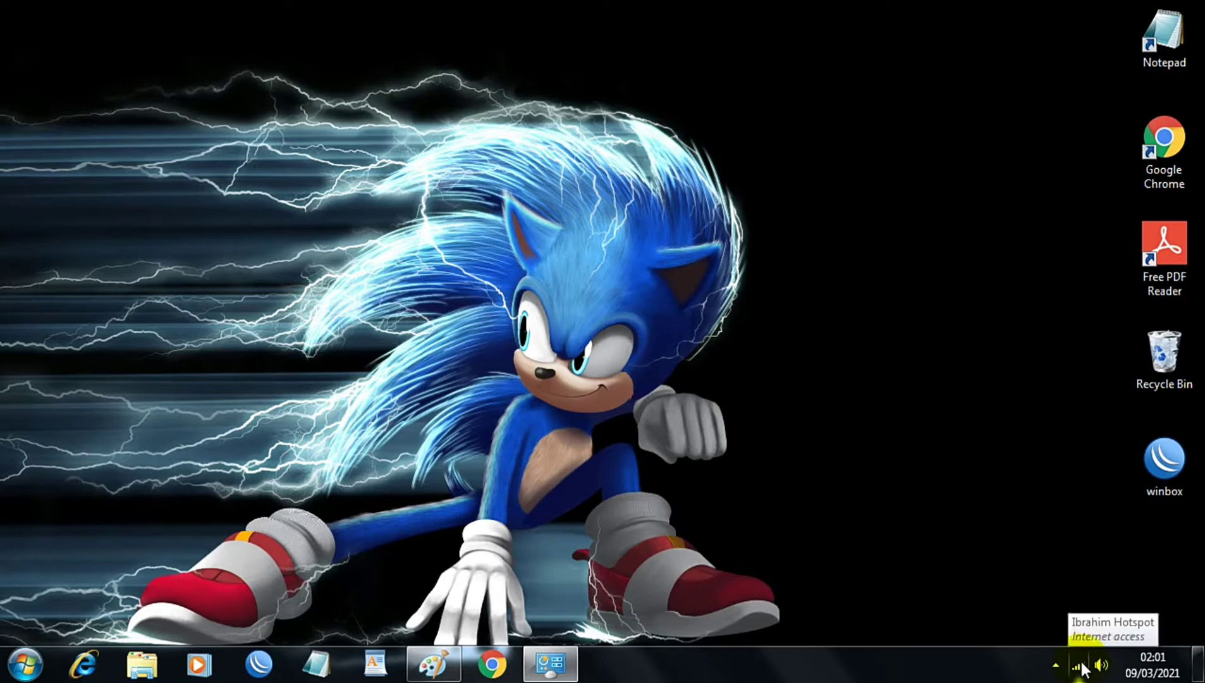
left_click(1078, 665)
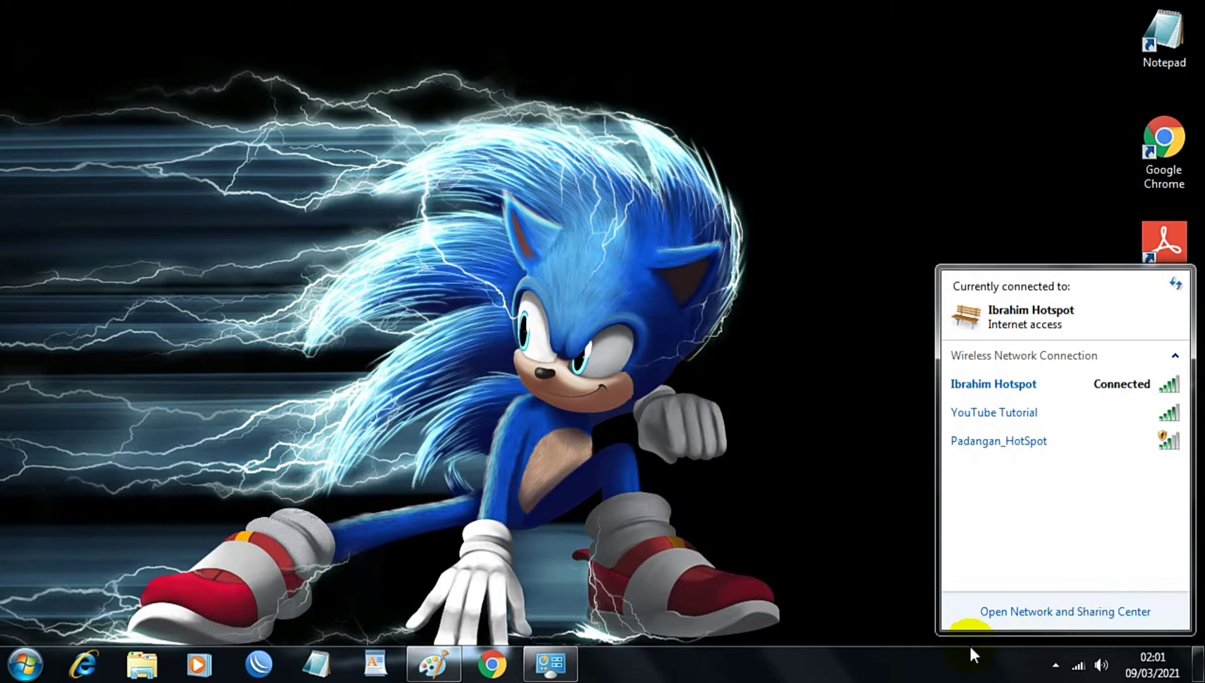
left_click(499, 663)
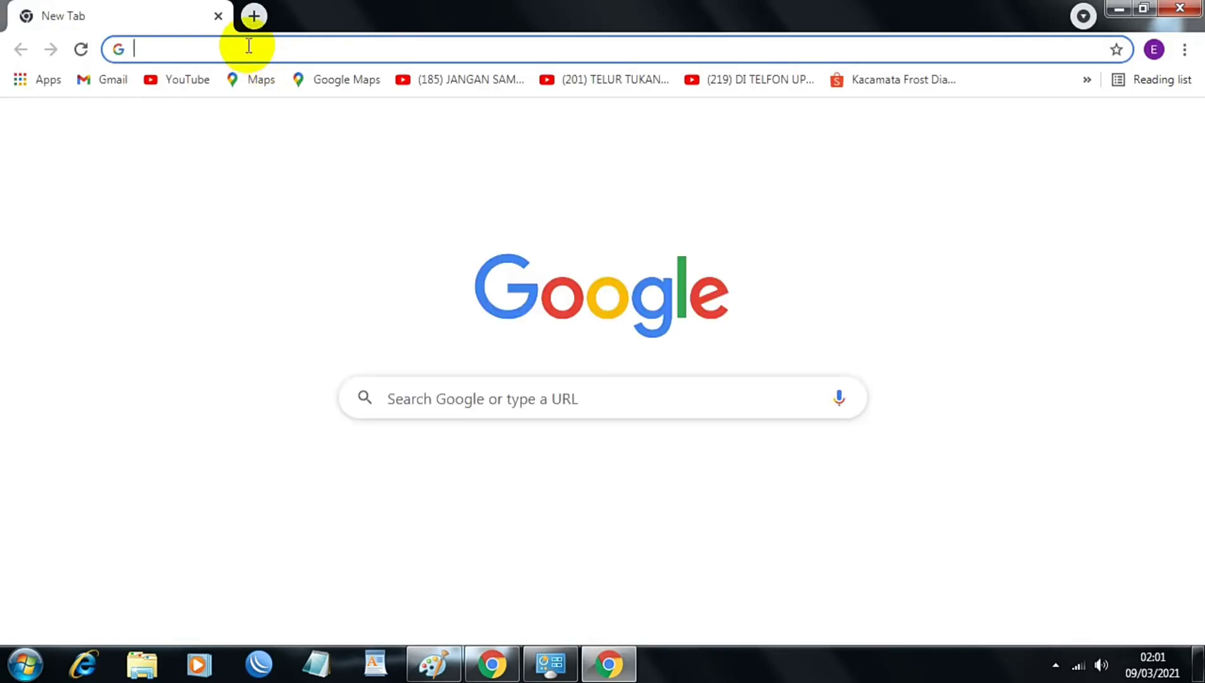
Search Google for '192.168.1,1' from Chrome's address bar
left_click(246, 48)
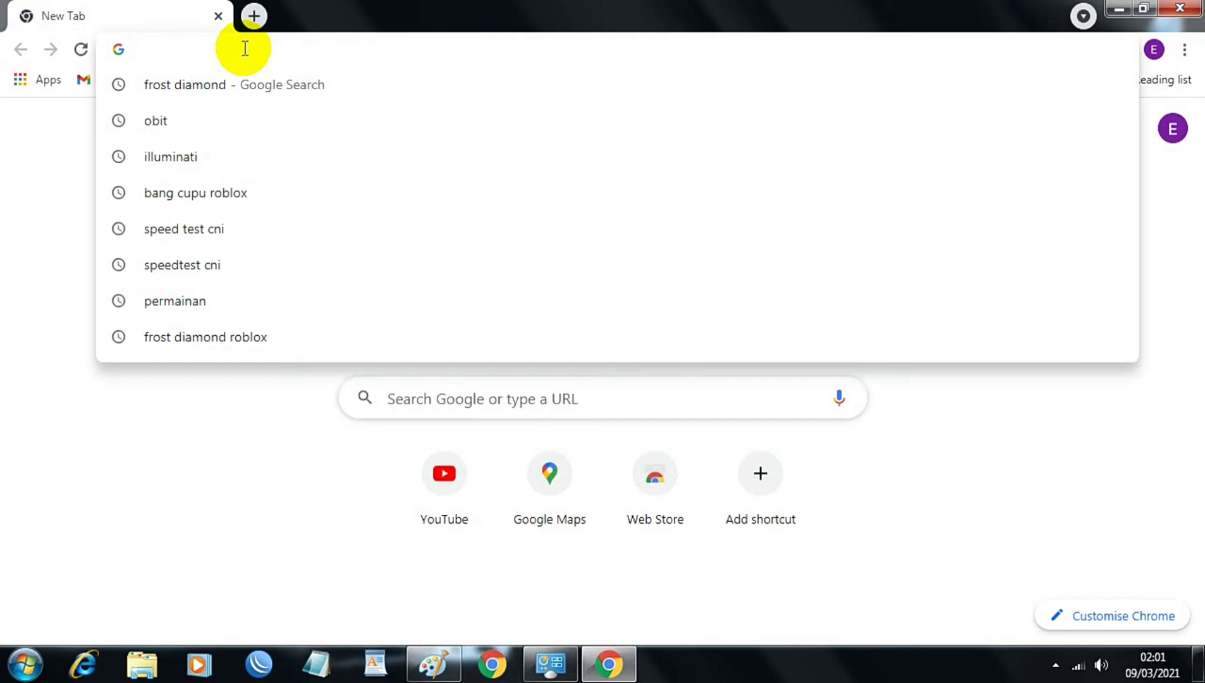
type("192")
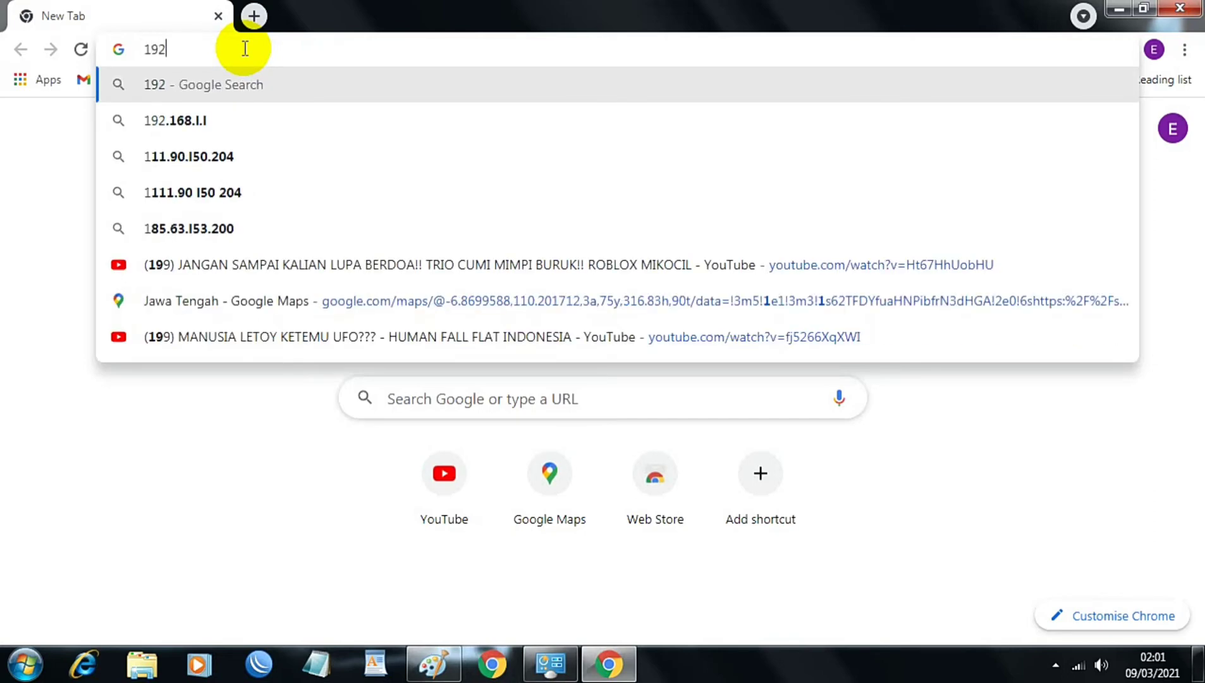
type(".168.1")
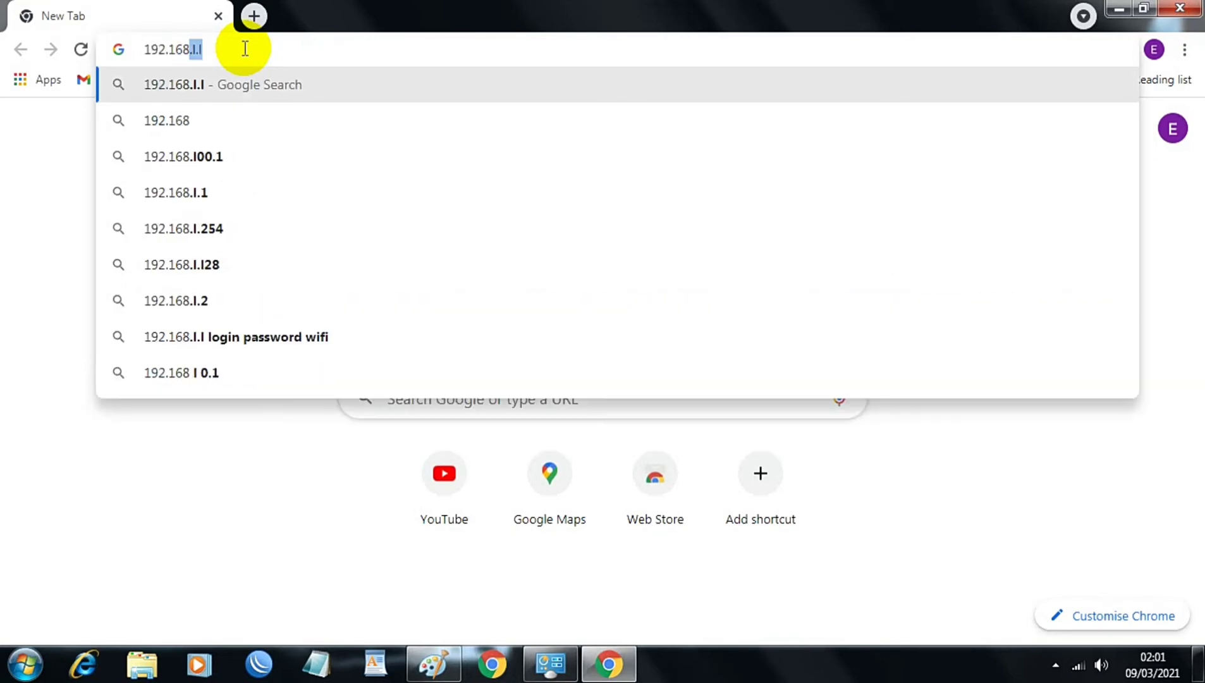
type(",1")
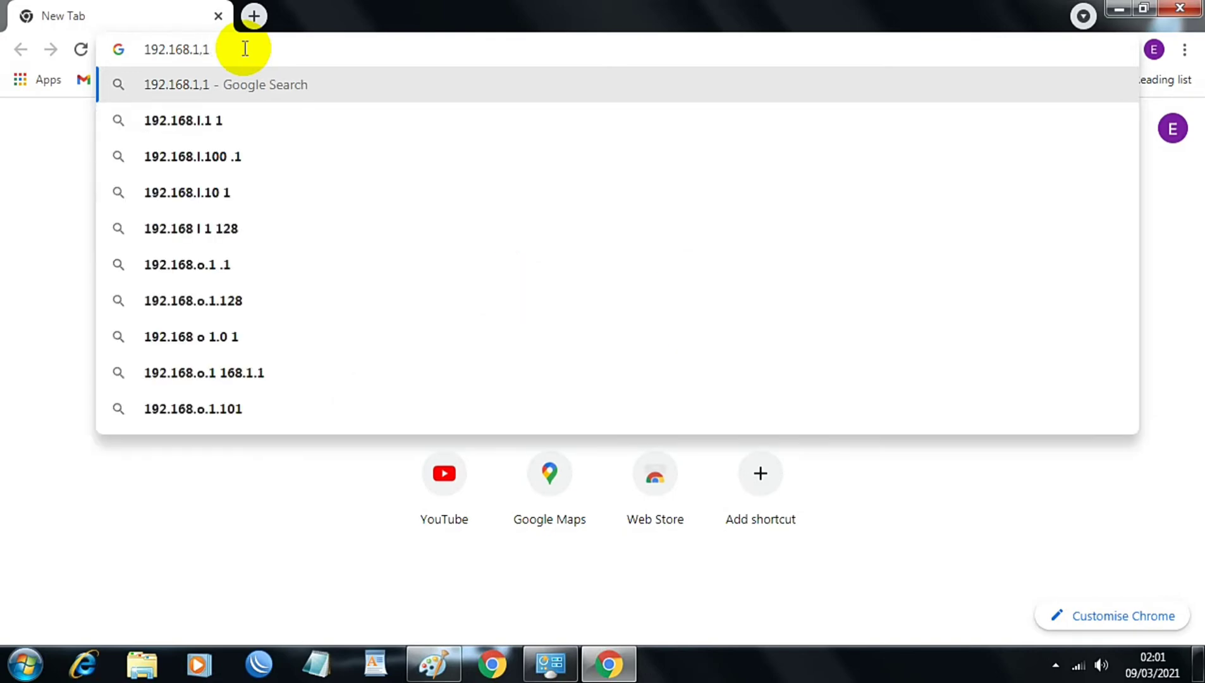
key("Return")
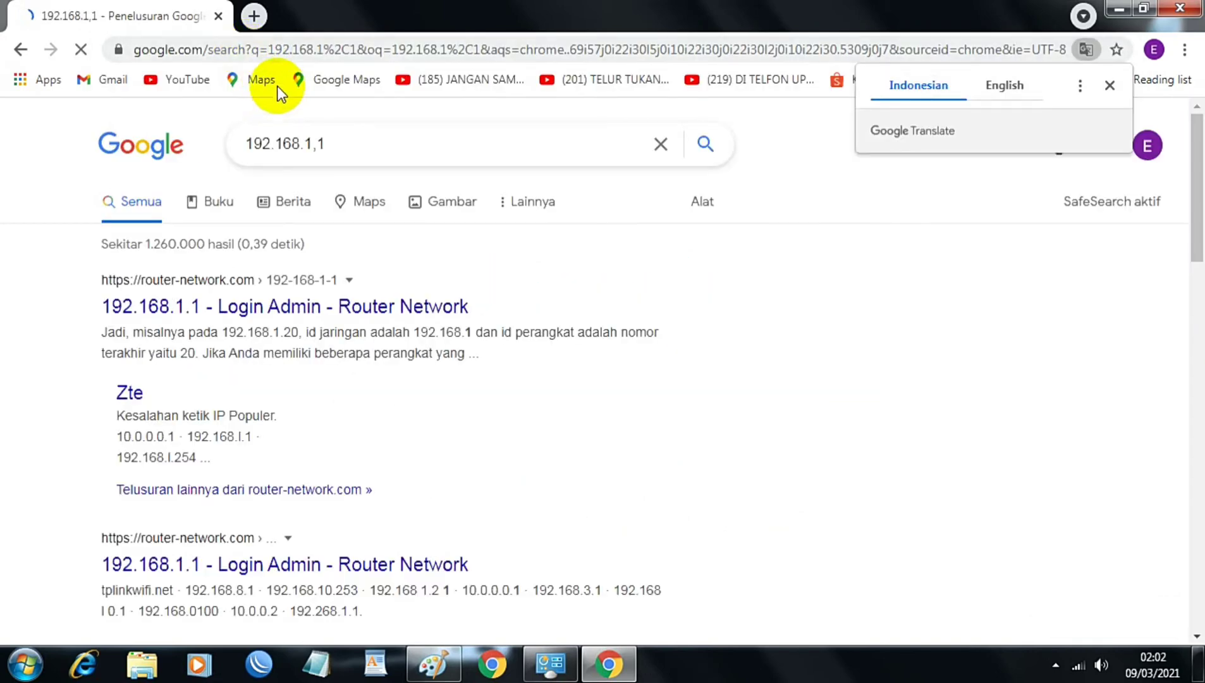
Enter the router address 192.168.1.1 in a new Chrome tab
left_click(256, 16)
left_click(210, 50)
type("192")
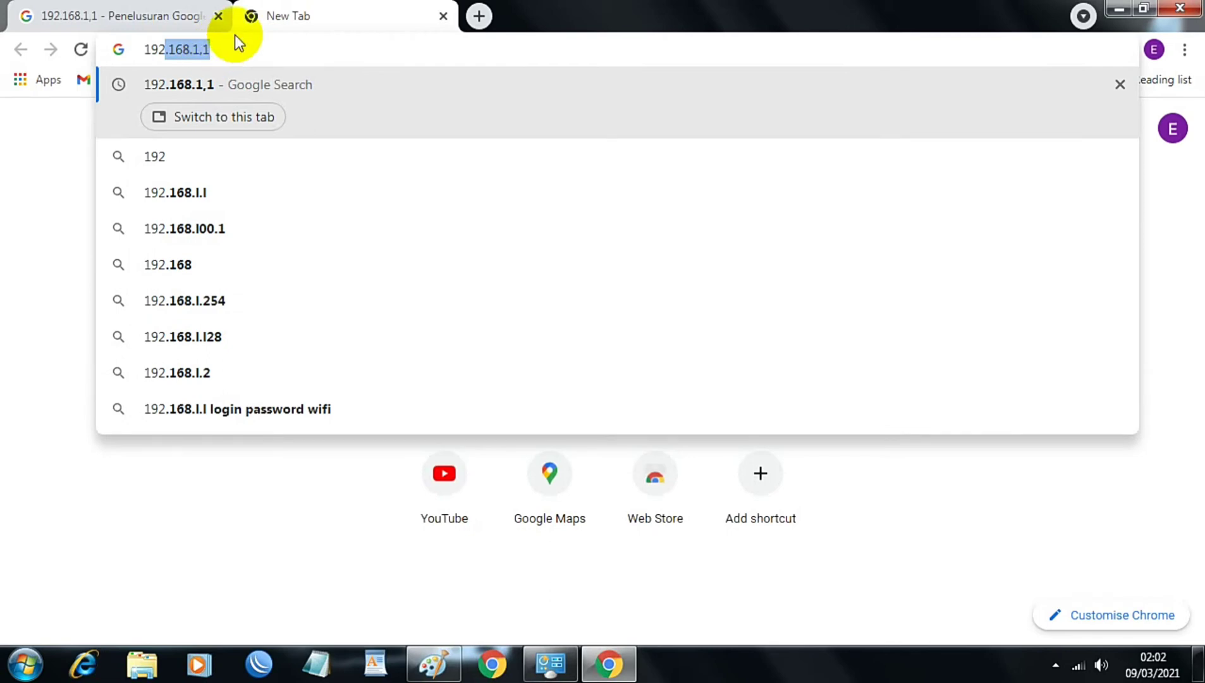
type(".168.1.1")
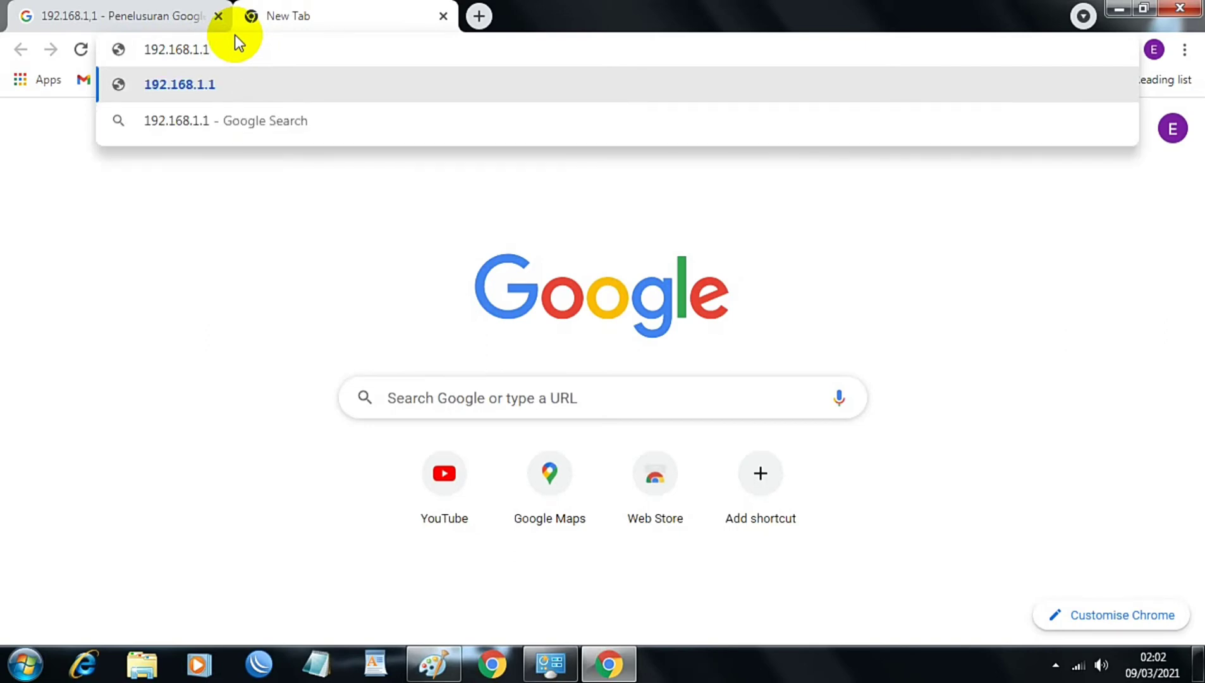
Load the Tenda login page at 192.168.1.1 and submit the router admin password
key("Return")
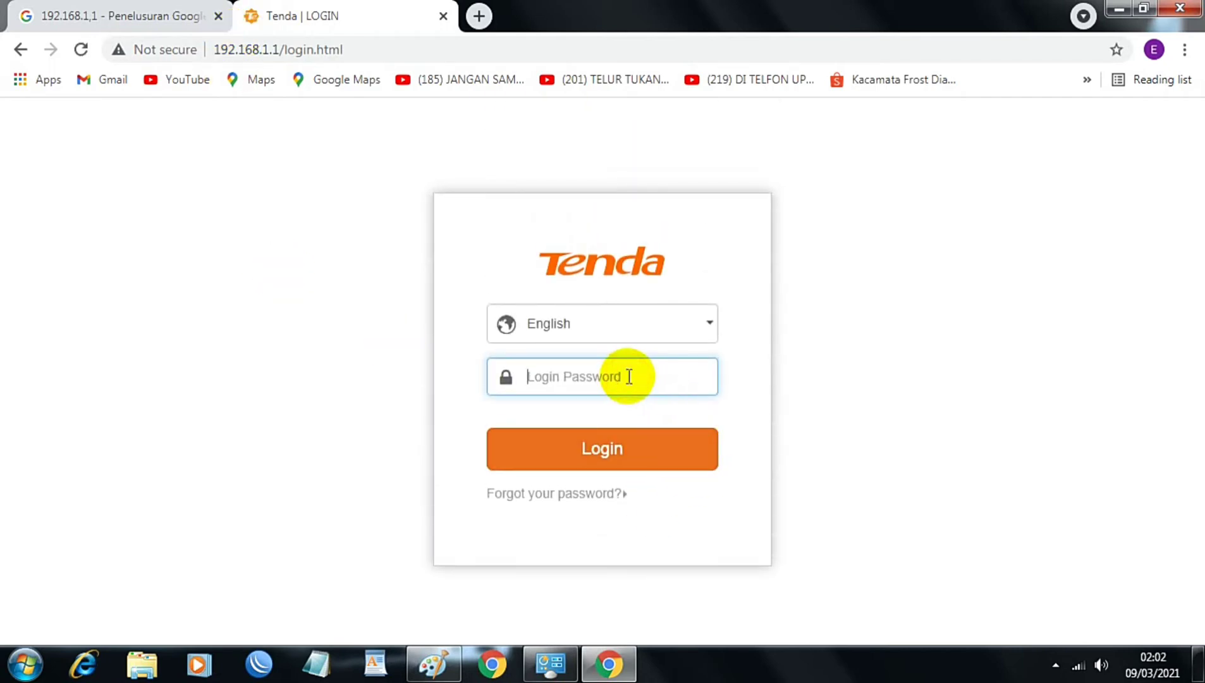
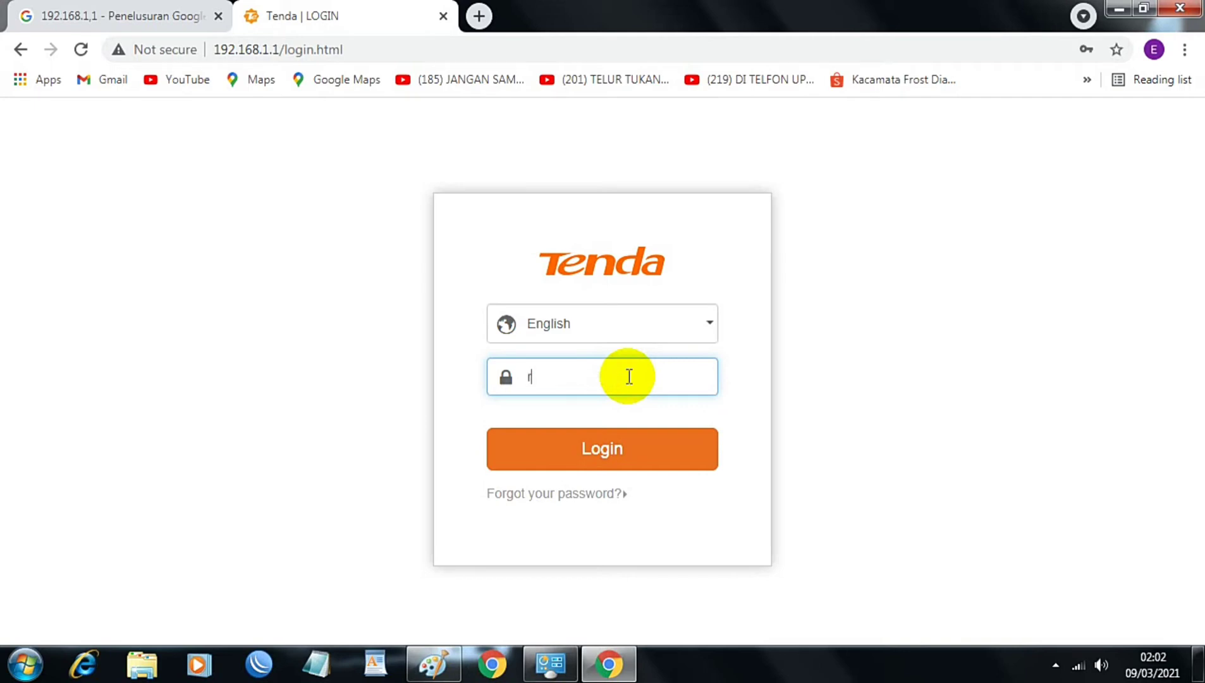
key("Return")
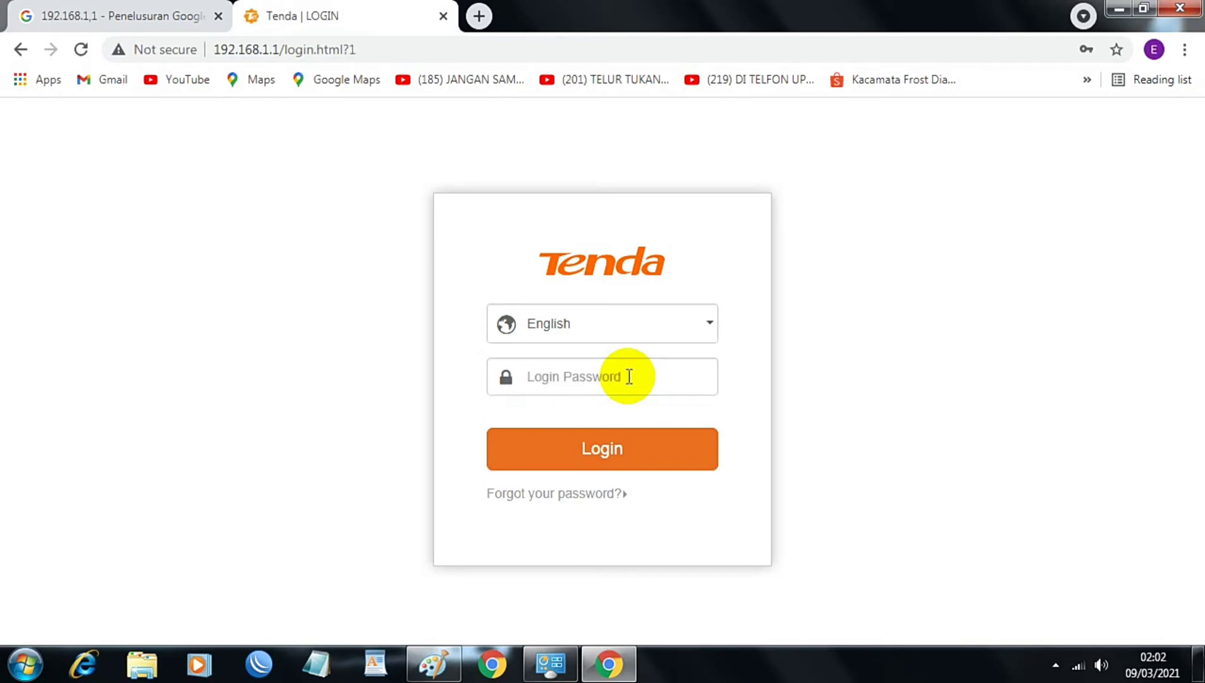
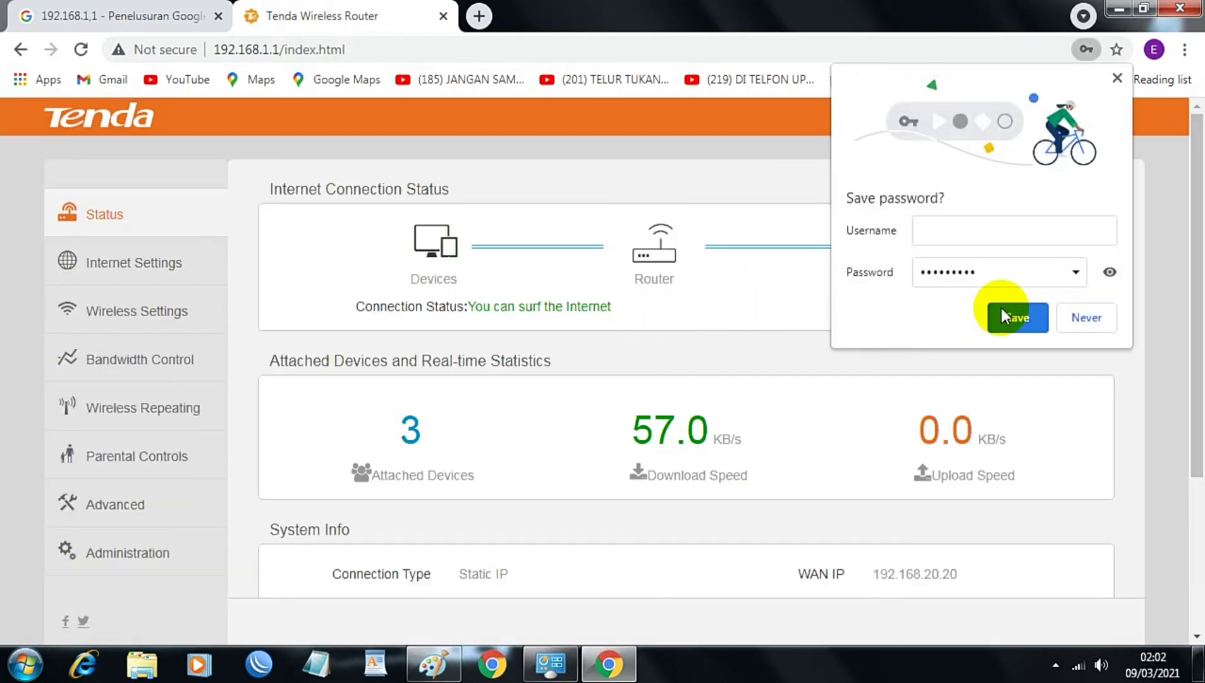
Save the router login in Chrome, go to Wireless Settings, and select the current WiFi password
left_click(1001, 318)
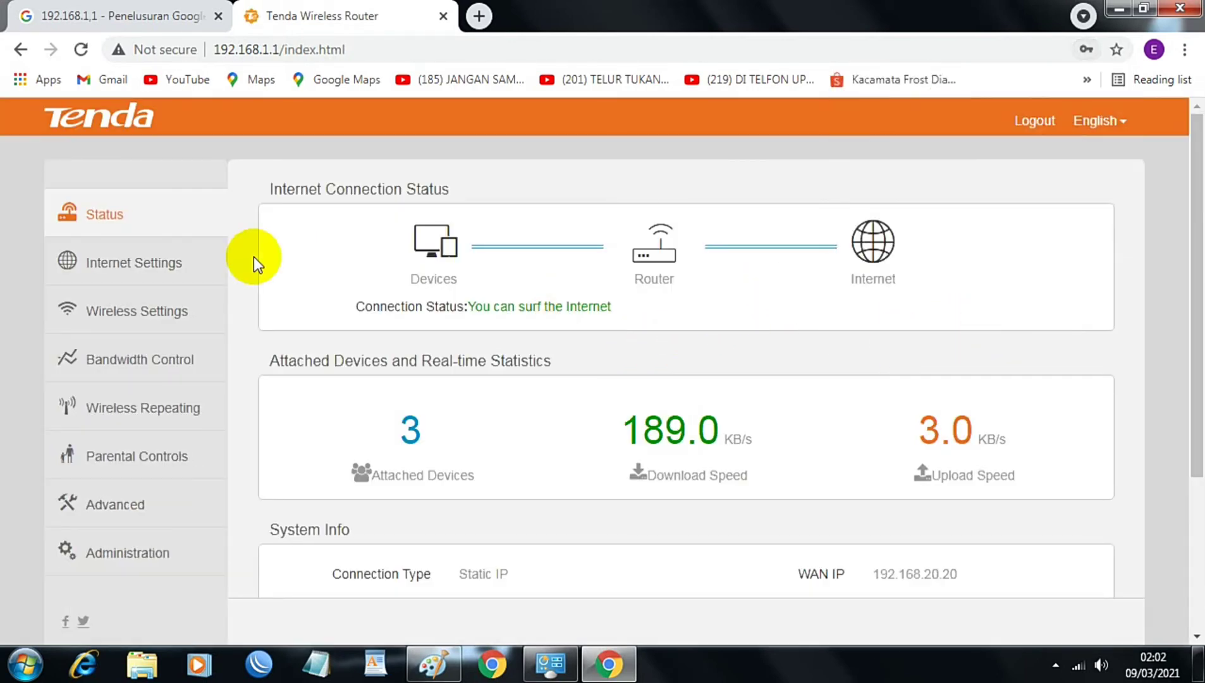
left_click(150, 321)
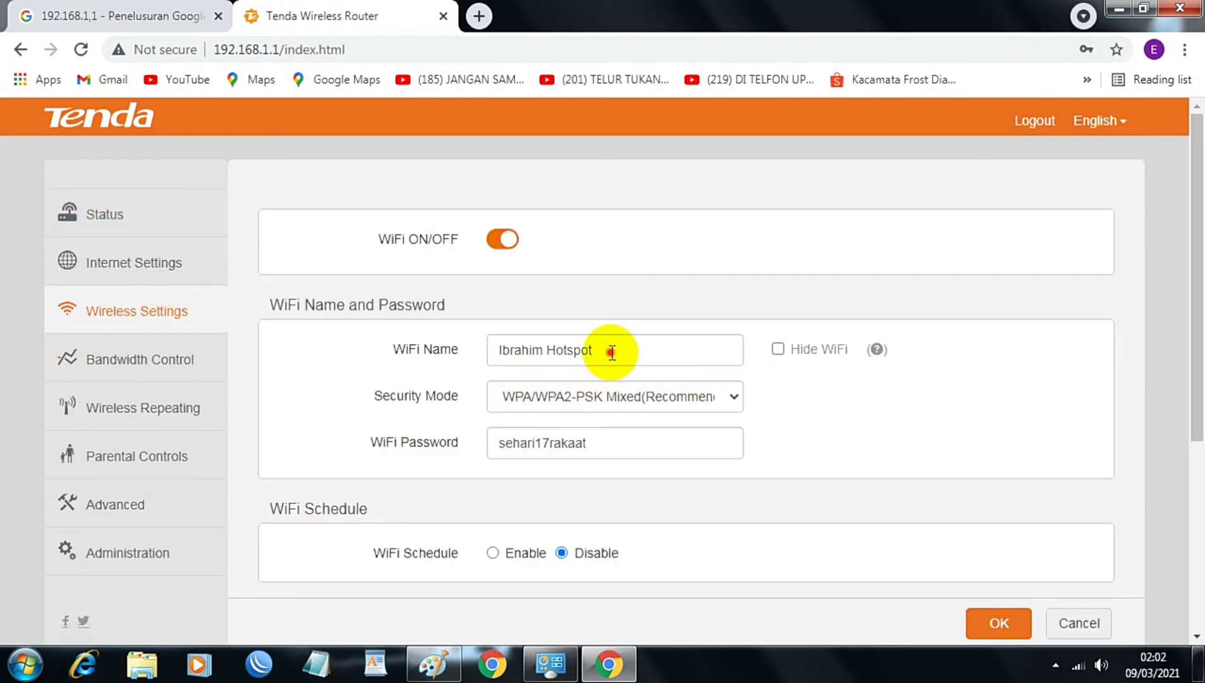
left_click_drag(610, 351, 496, 350)
left_click(599, 445)
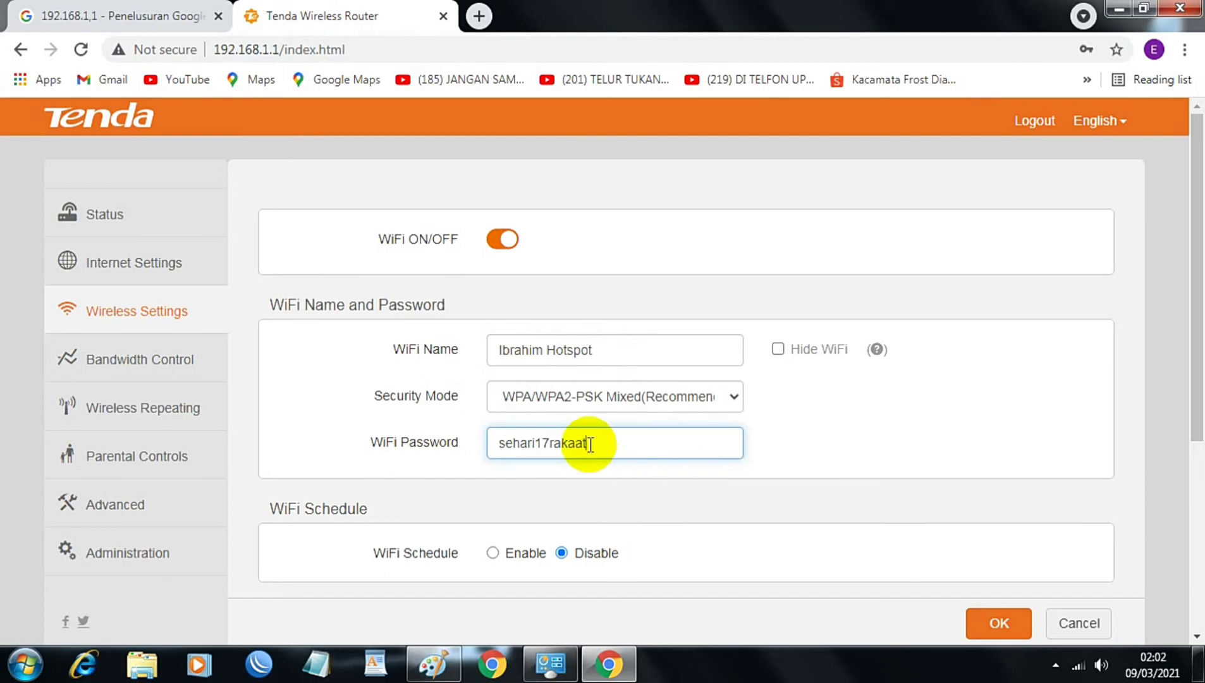
left_click_drag(598, 444, 498, 442)
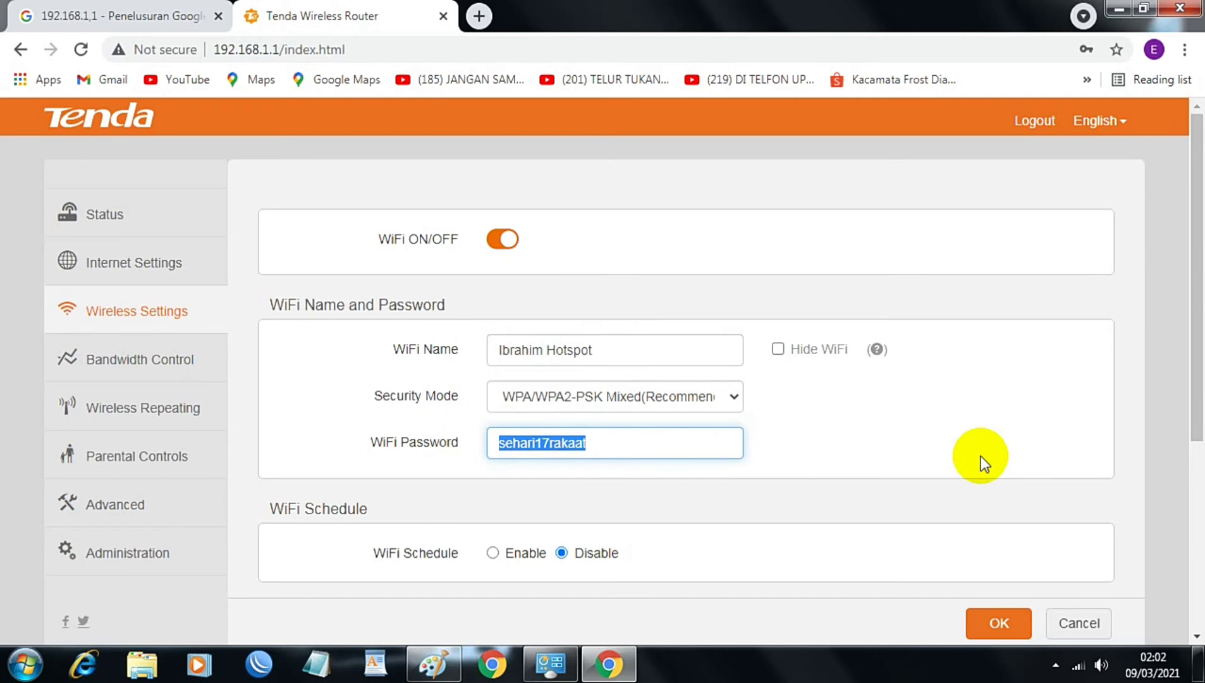
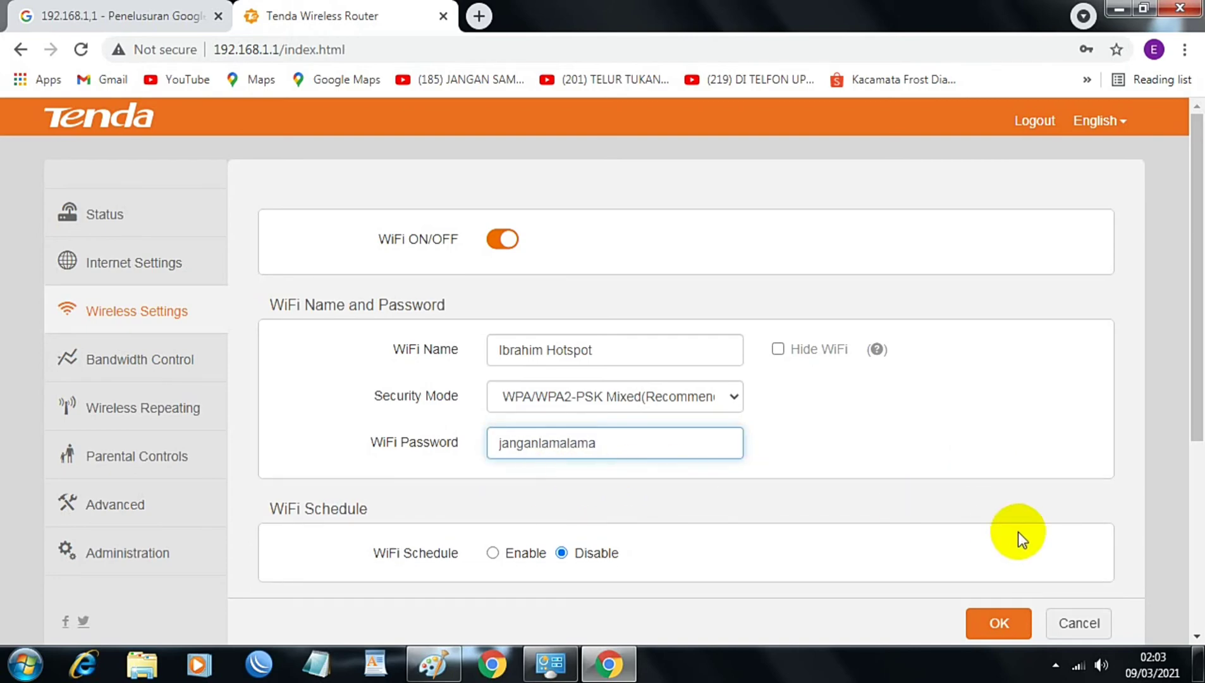
Enter the new WiFi password and save the wireless settings, accepting the disconnect warning
left_click(1004, 632)
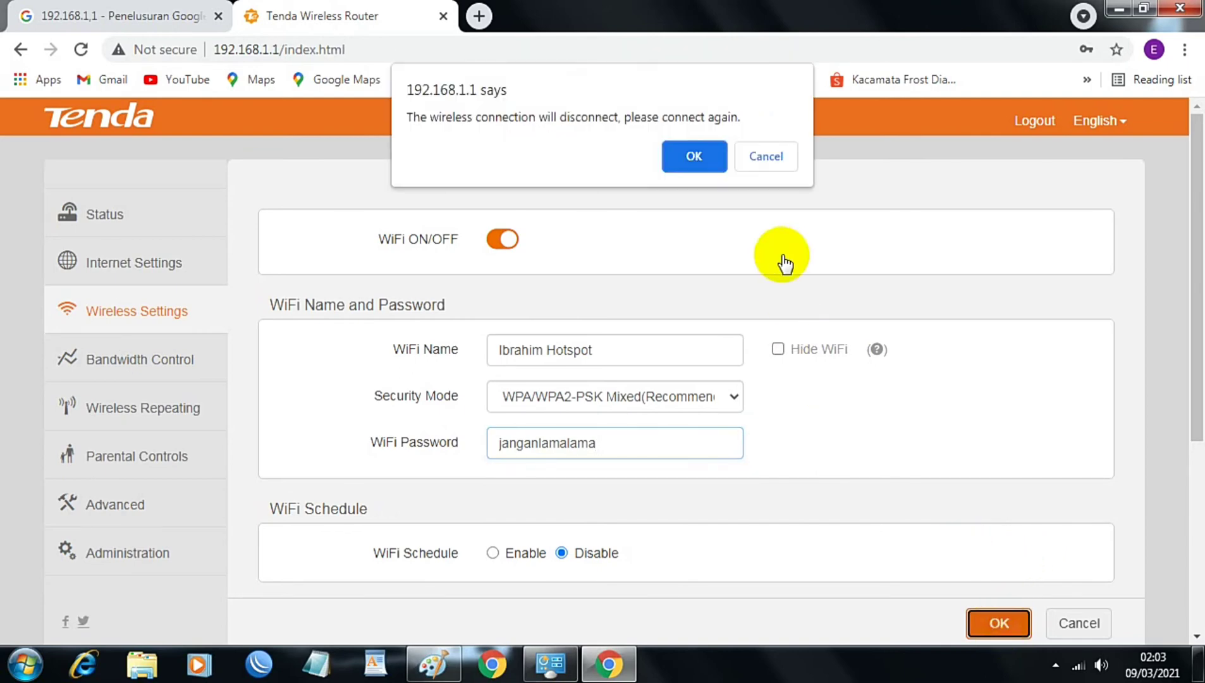
left_click(701, 168)
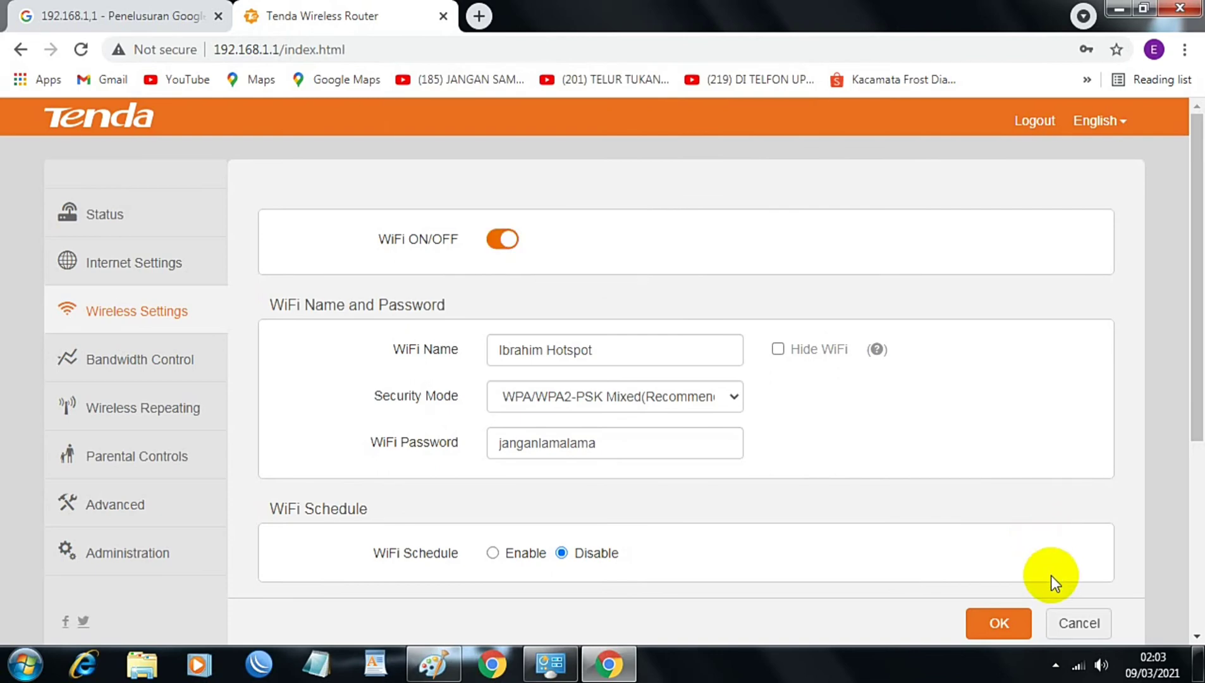
From the tray wireless network list, expand the hotspot entry and try connecting to it
mouse_move(1076, 675)
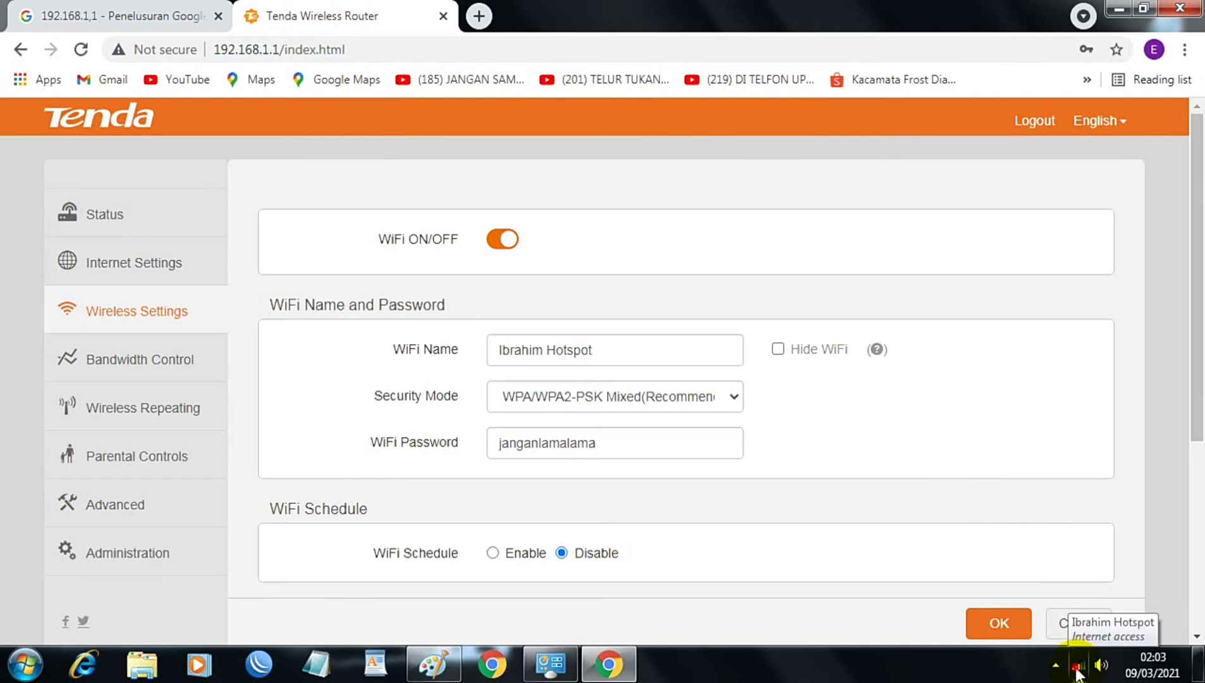
left_click(1076, 674)
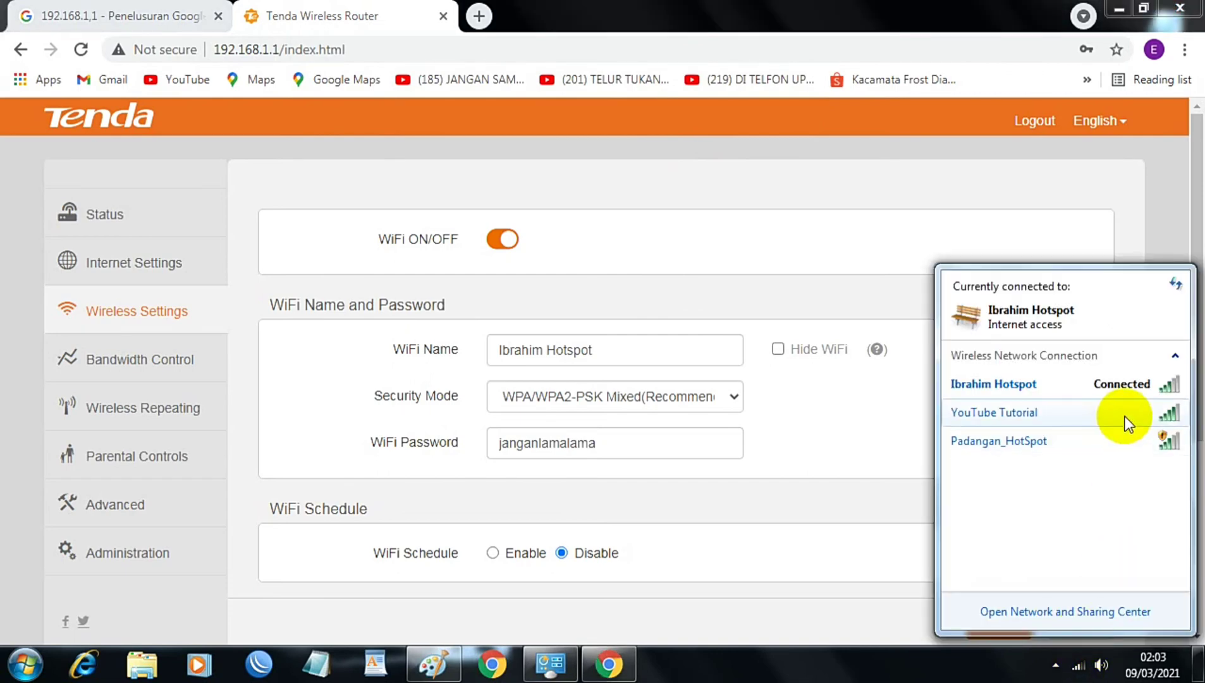
mouse_move(1124, 415)
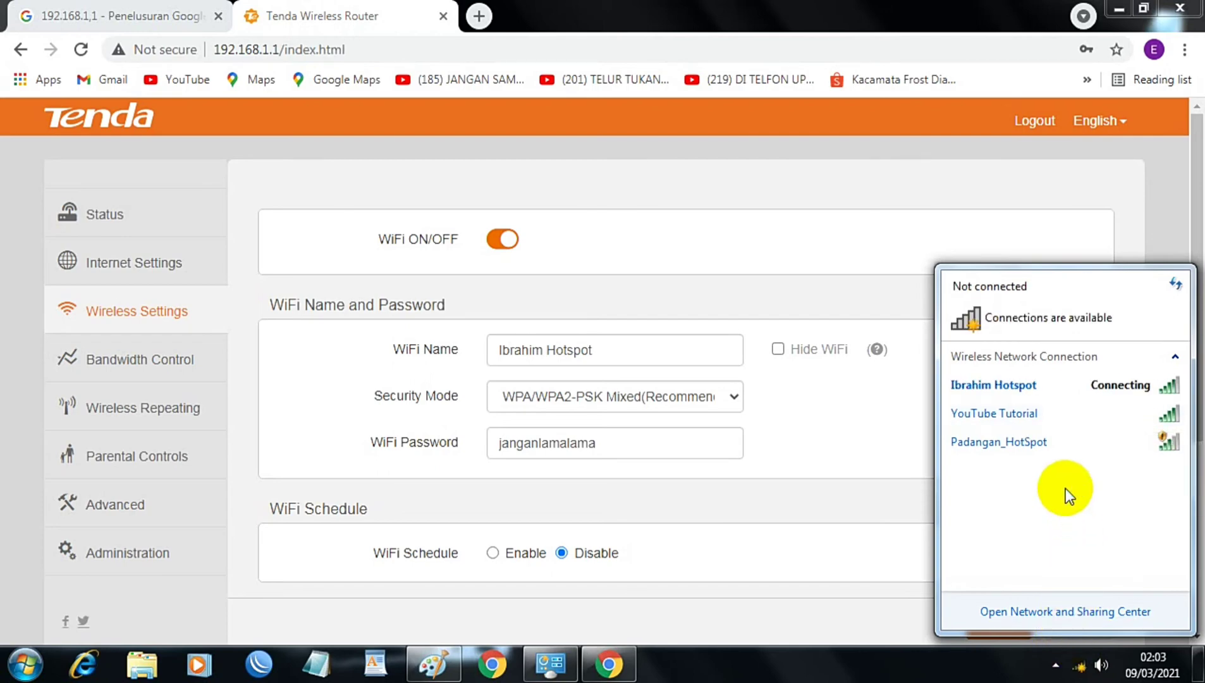
left_click(1079, 671)
left_click(1079, 671)
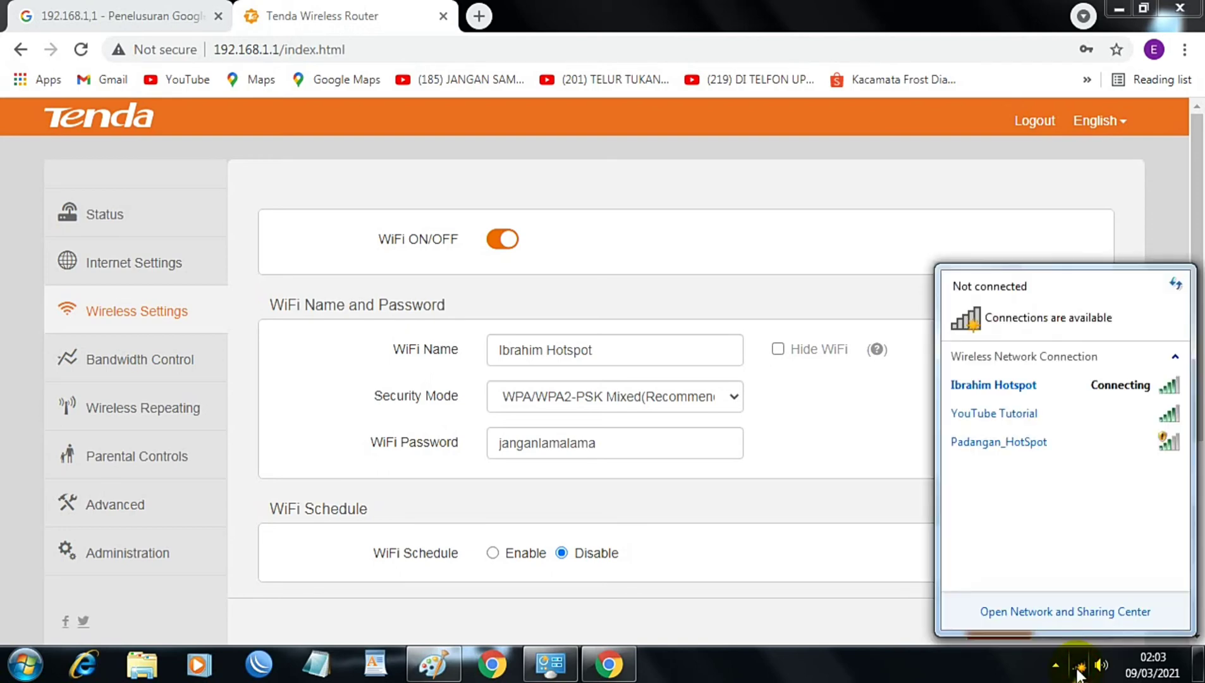
left_click(1040, 385)
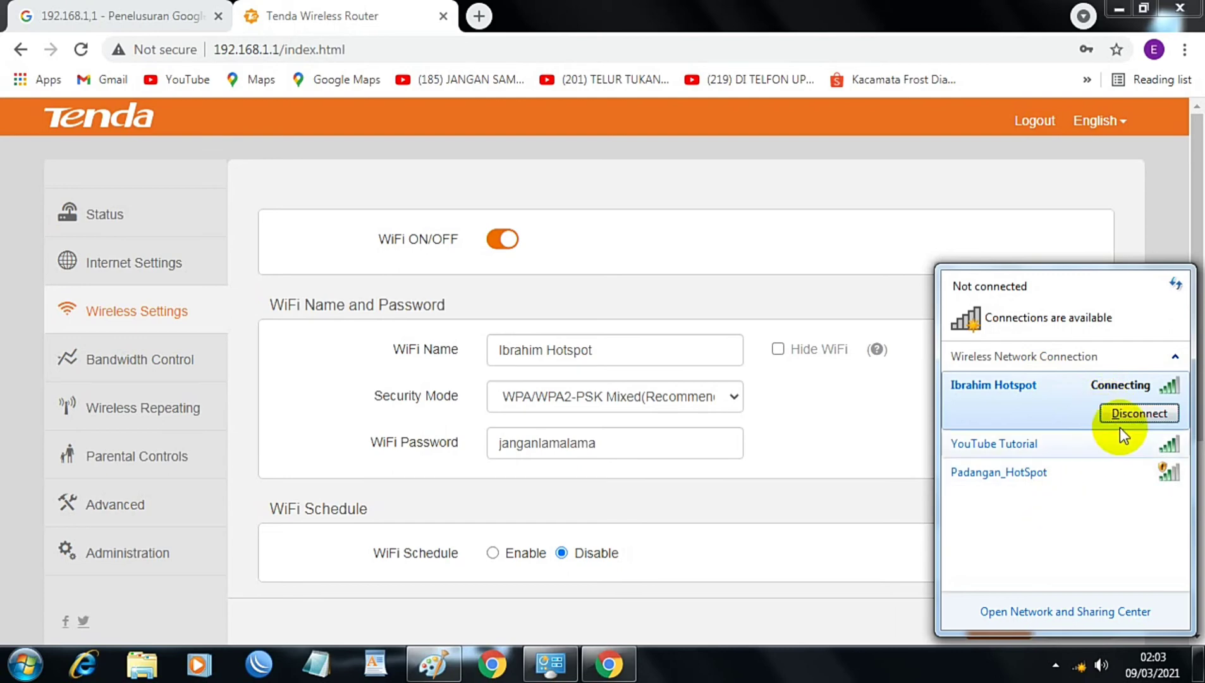
left_click(1000, 649)
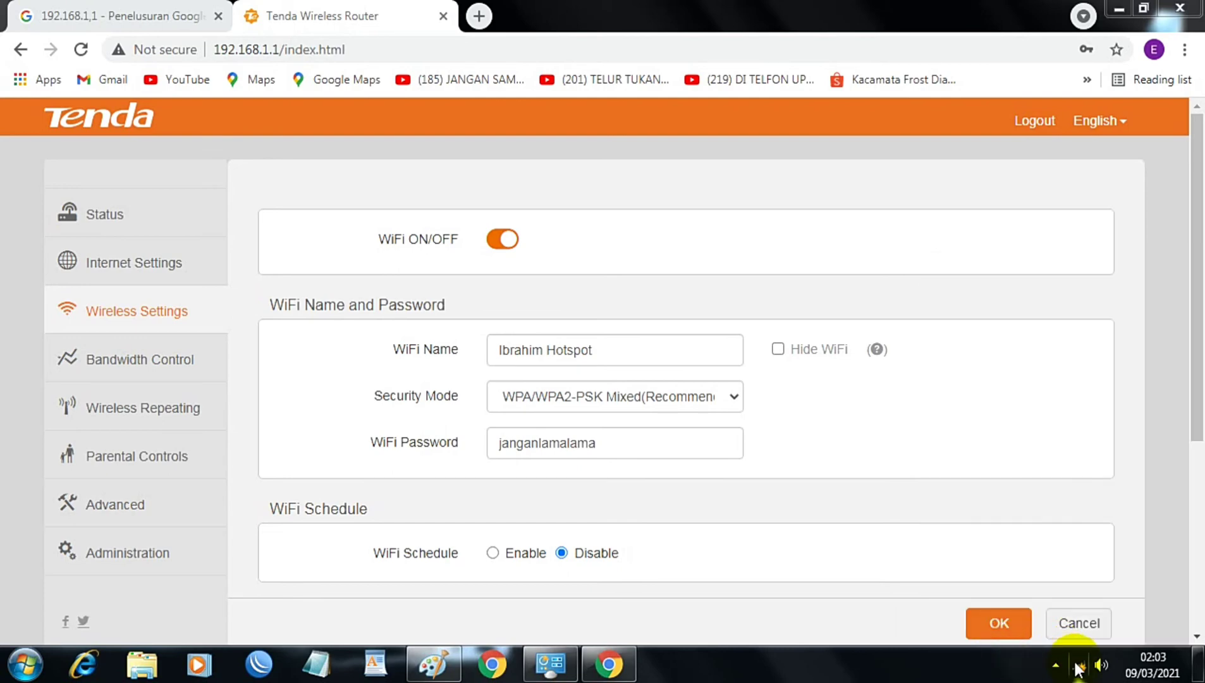
left_click(1079, 671)
left_click(1078, 385)
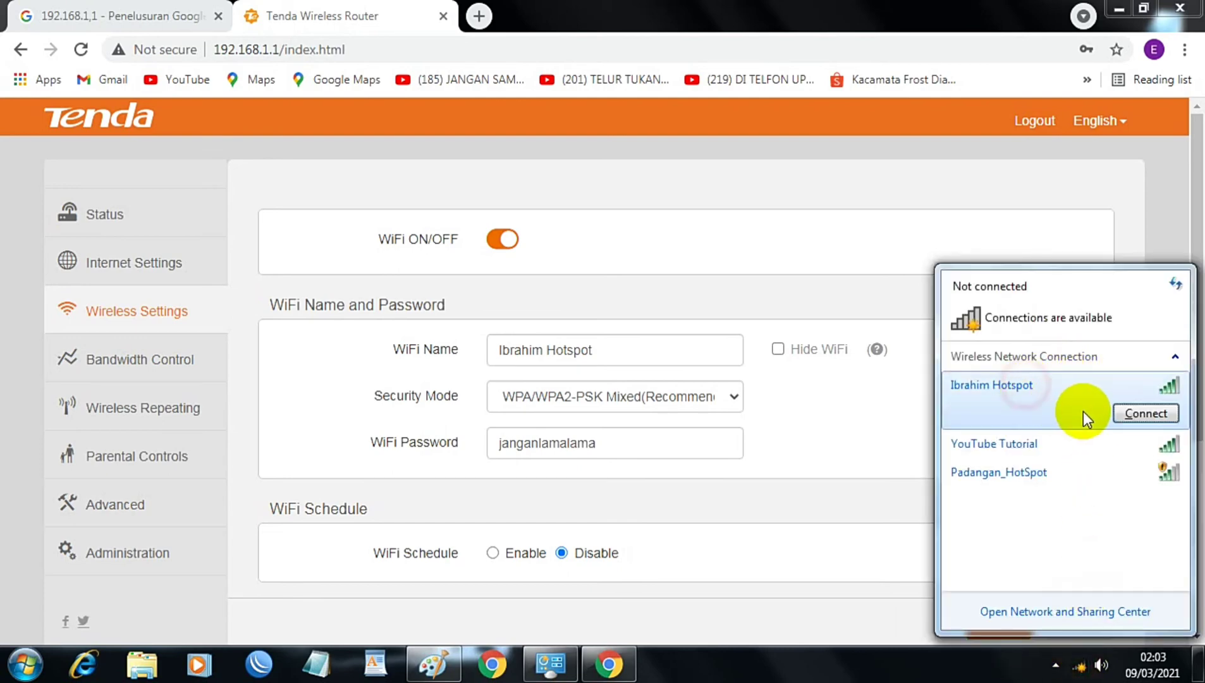
left_click(1130, 412)
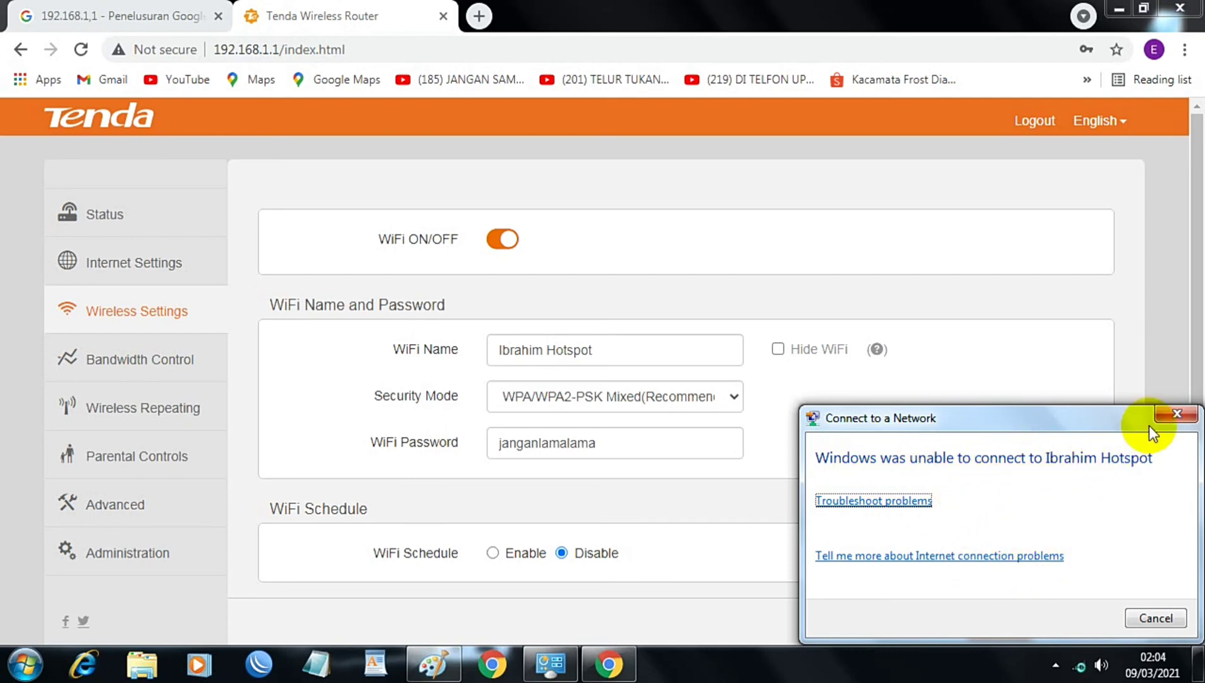
Dismiss the connection error and open the hotspot's wireless properties with key characters shown
left_click(1164, 415)
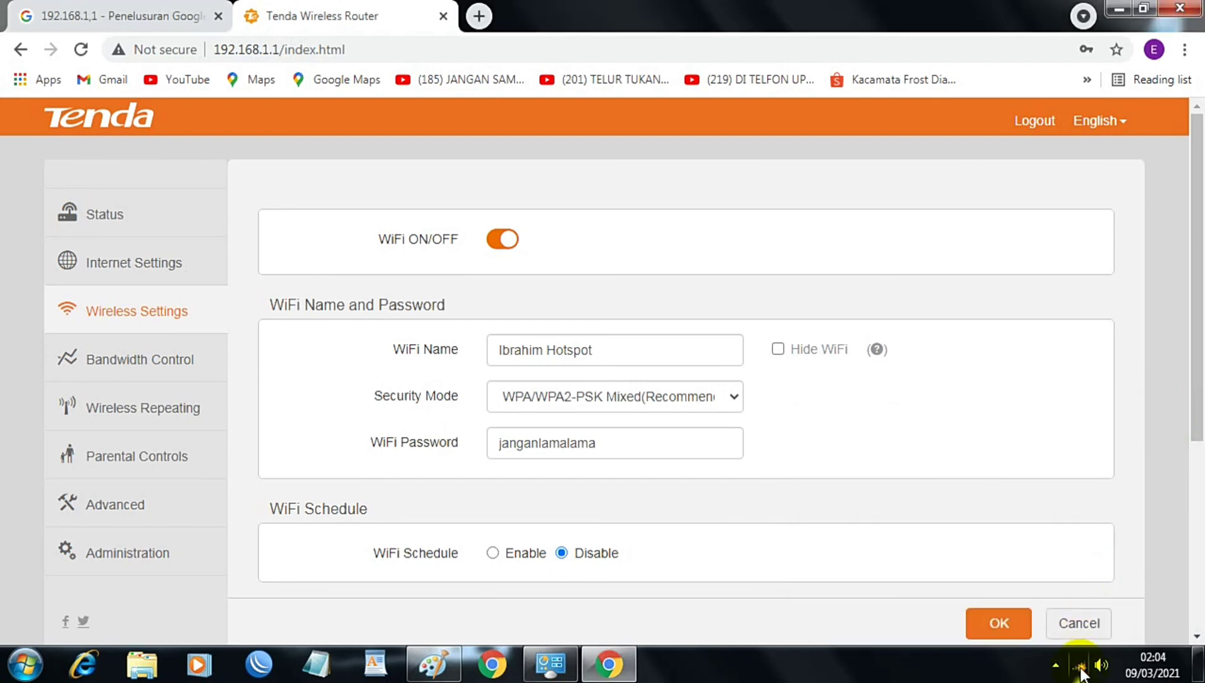
left_click(1081, 668)
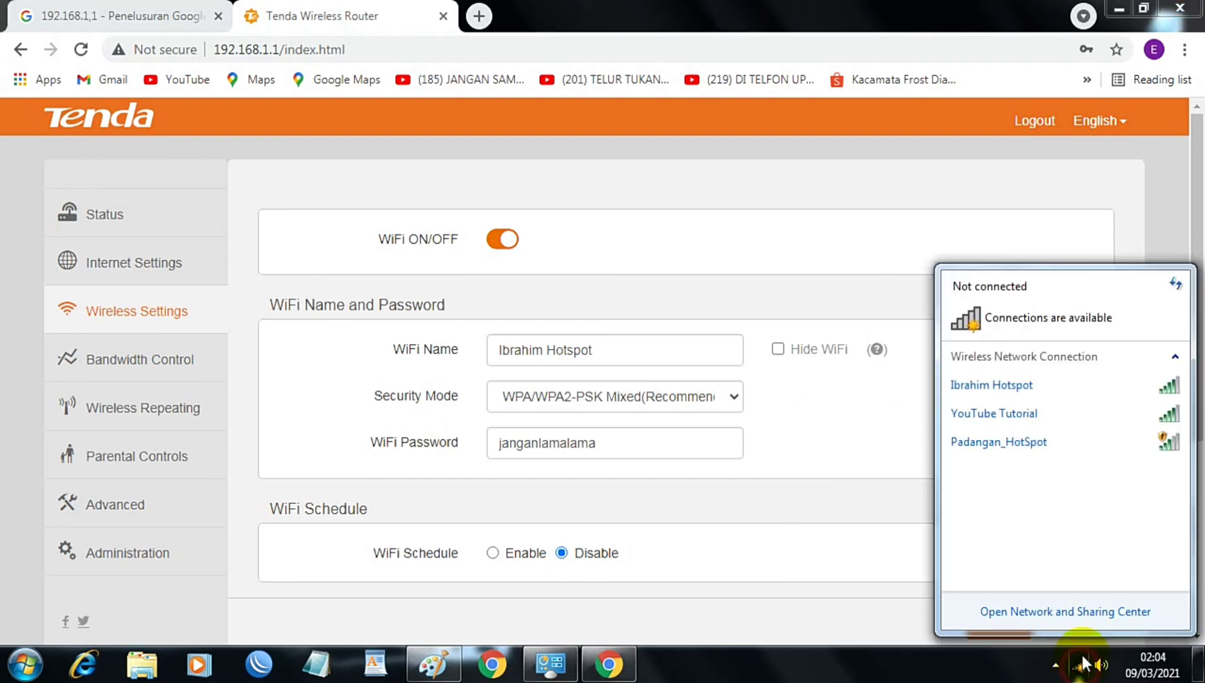
right_click(997, 387)
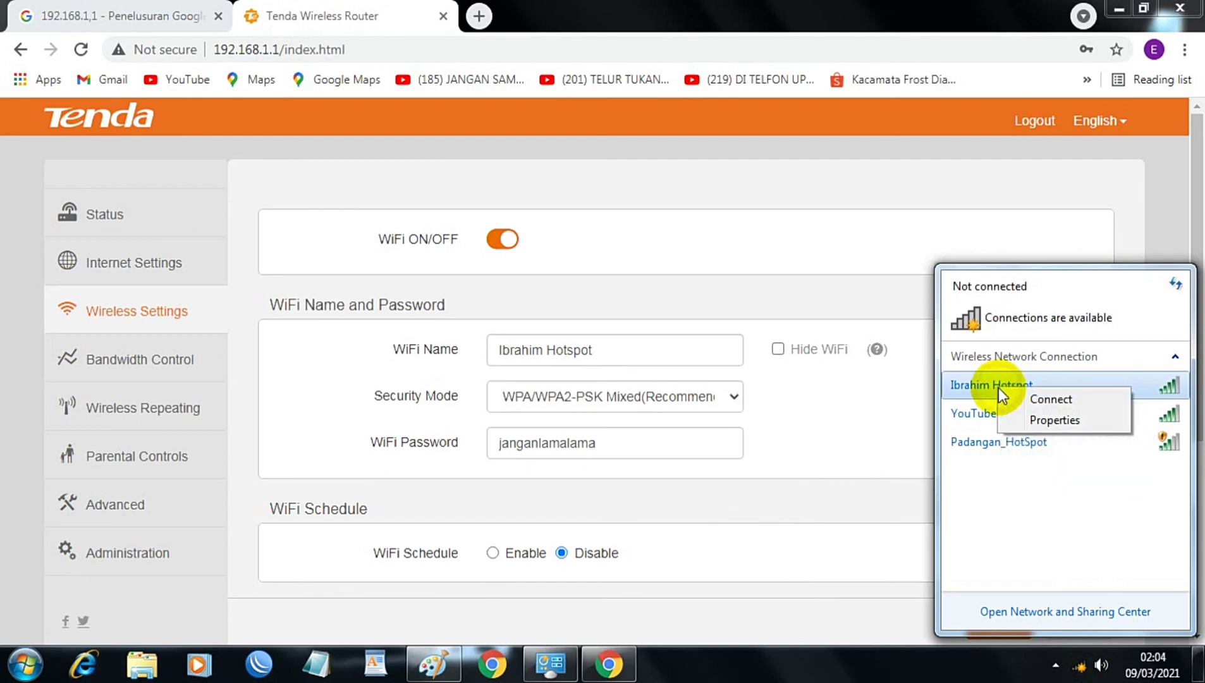
left_click(1069, 420)
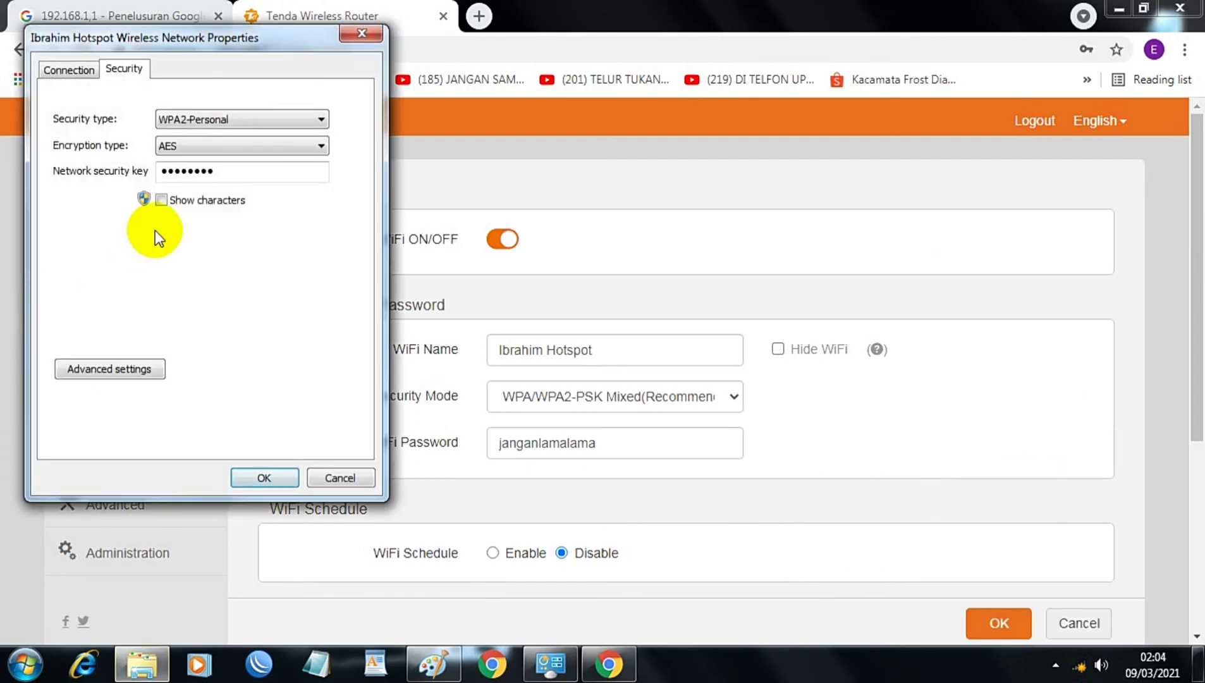
left_click(161, 200)
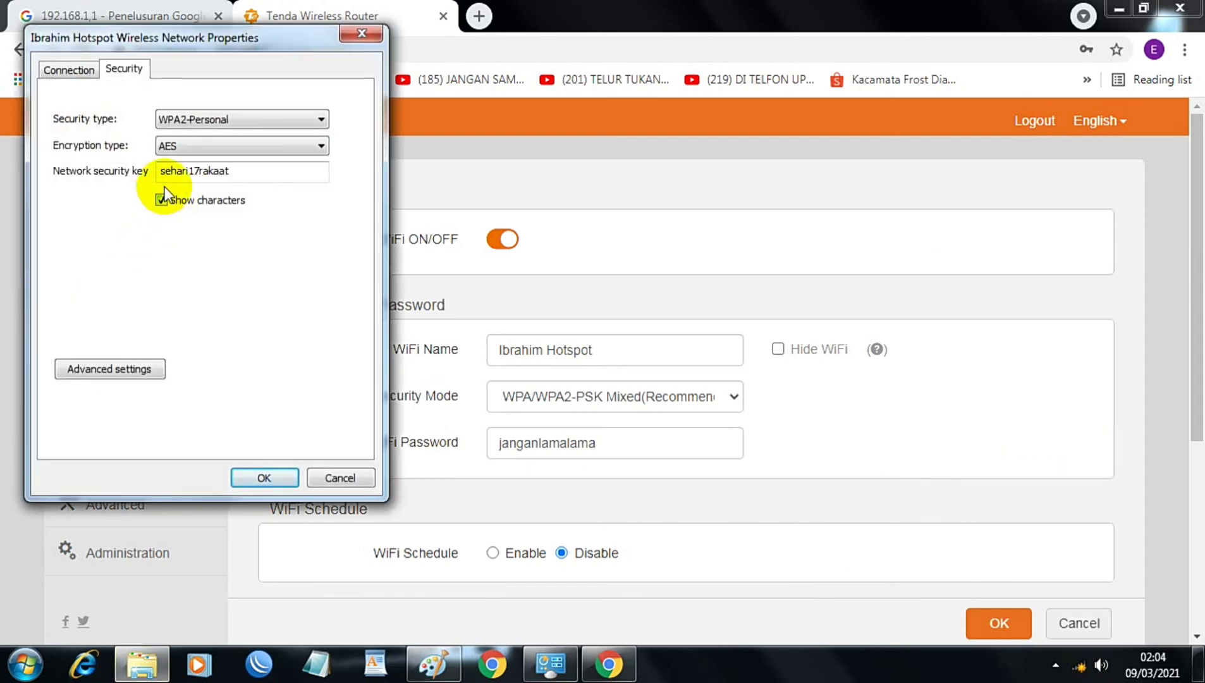
Replace the Network security key with the new router password and save it
double_click(245, 170)
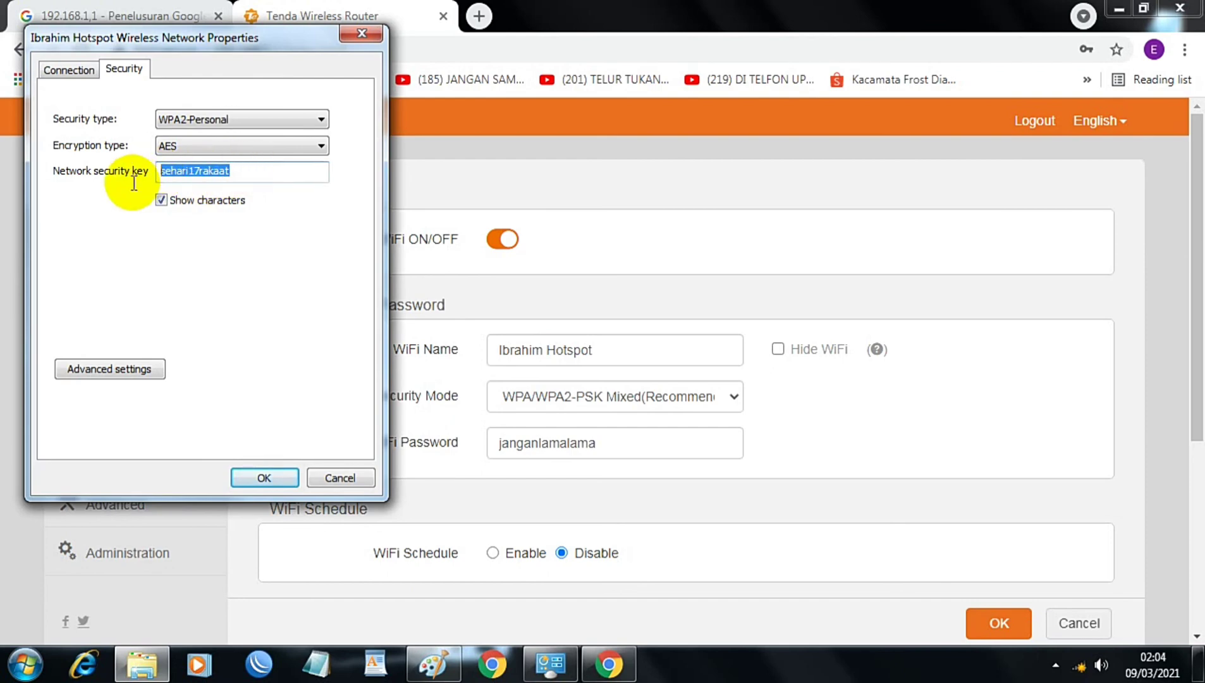
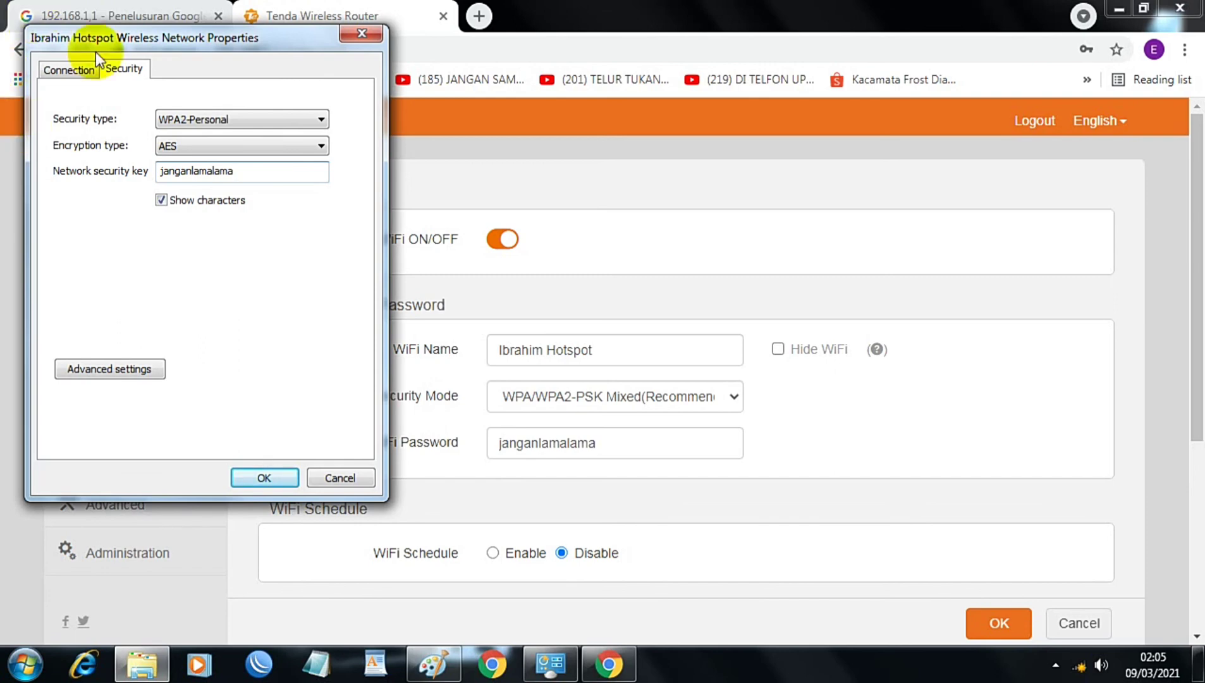
left_click(294, 480)
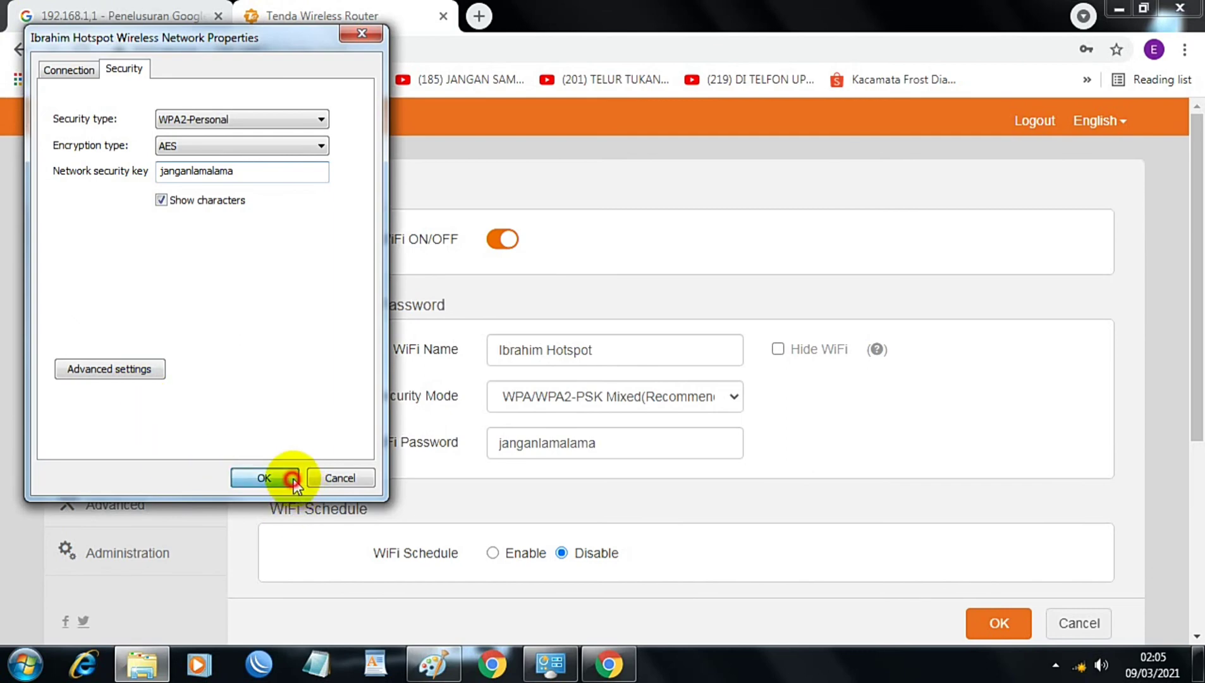
mouse_move(1078, 665)
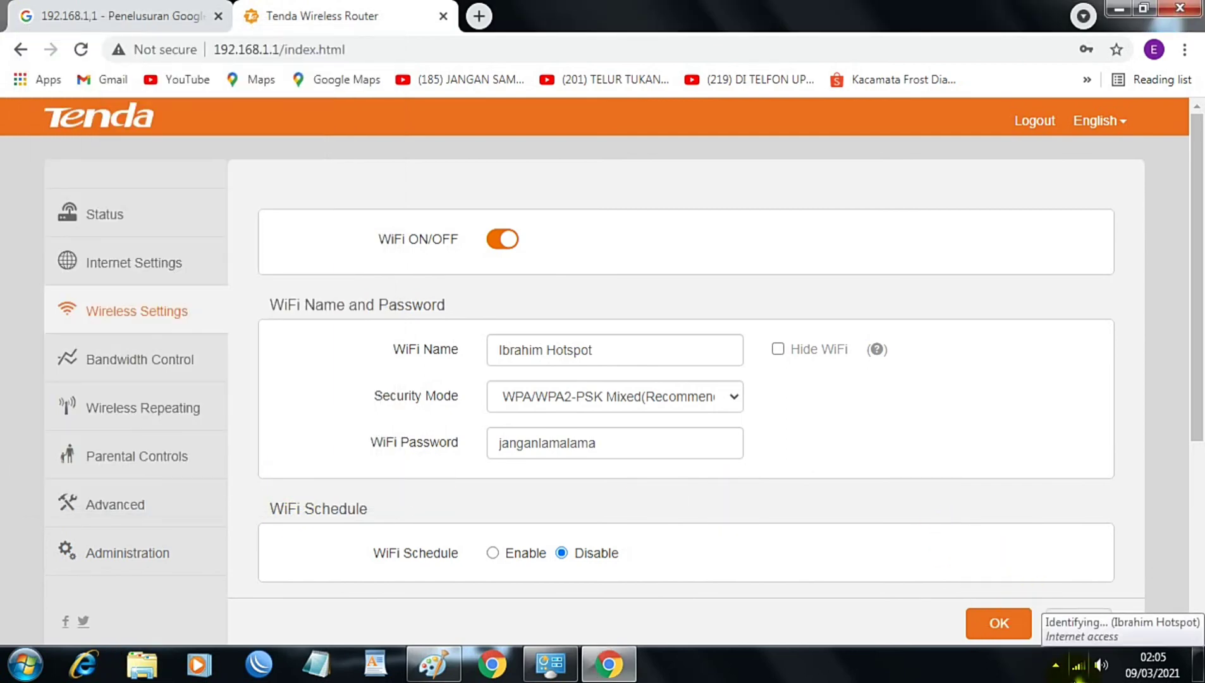
Check the tray network list shows the hotspot connected with Internet access
left_click(1078, 665)
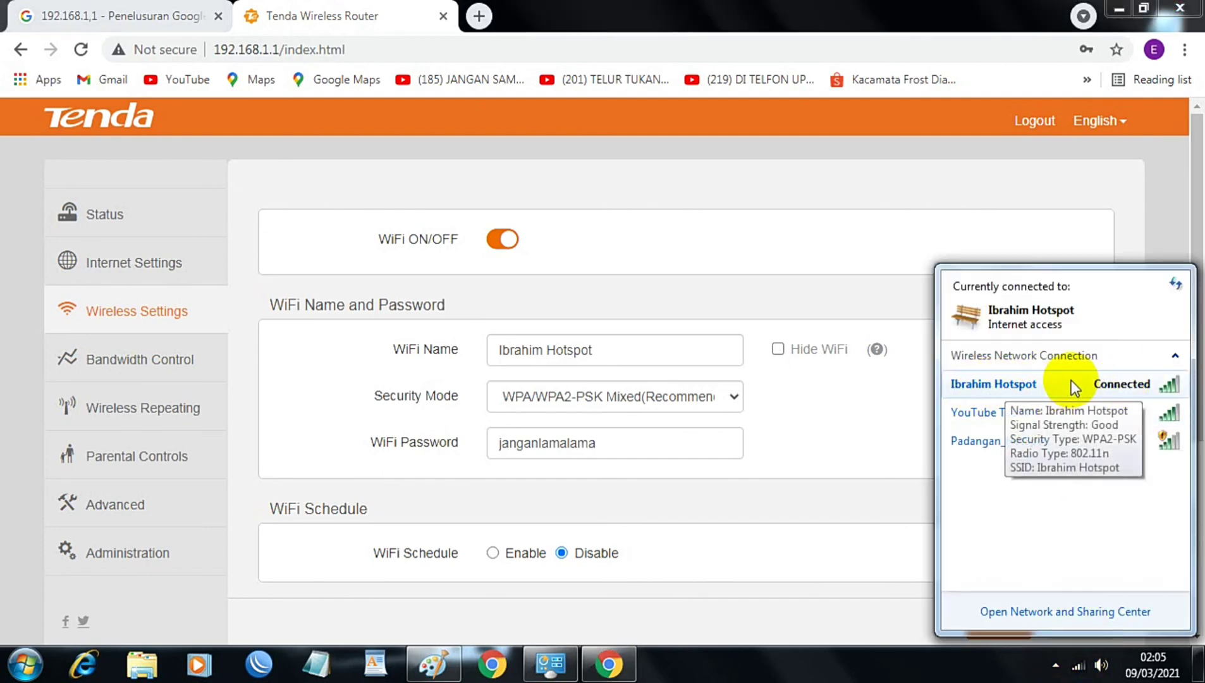